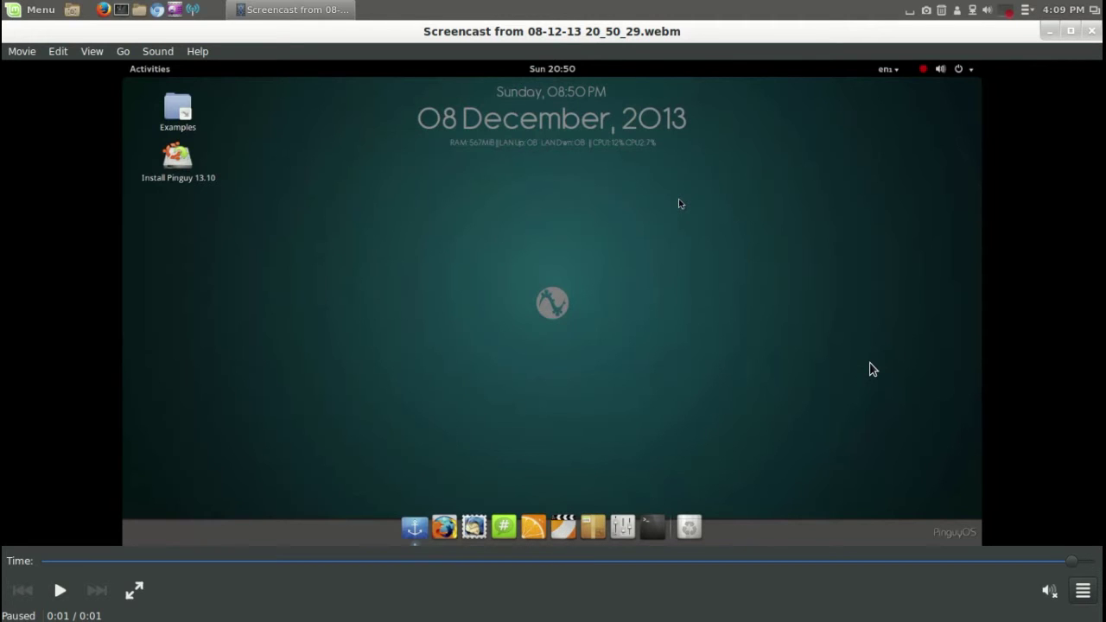
Step: Play the paused Pinguy OS screencast and show it in full screen
{"action": "left_click", "coordinate": [66, 593]}
{"action": "double_click", "coordinate": [565, 343]}
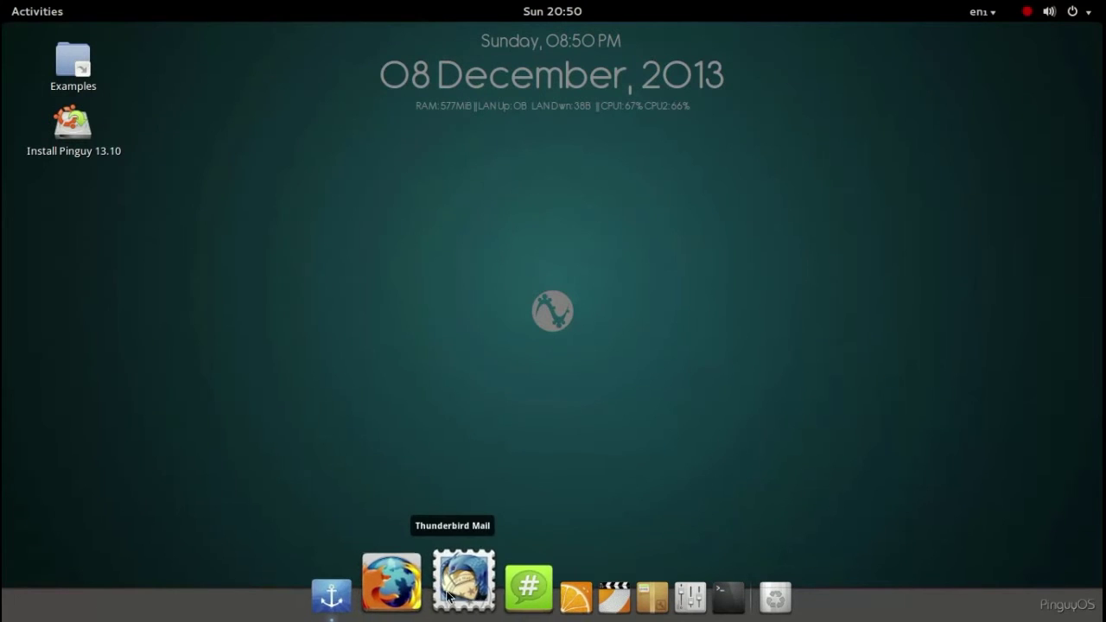
Step: Review the Docks, Docklets and Helpers sections of Docky's settings, including the list of helpers, and close the settings
{"action": "left_click", "coordinate": [379, 593]}
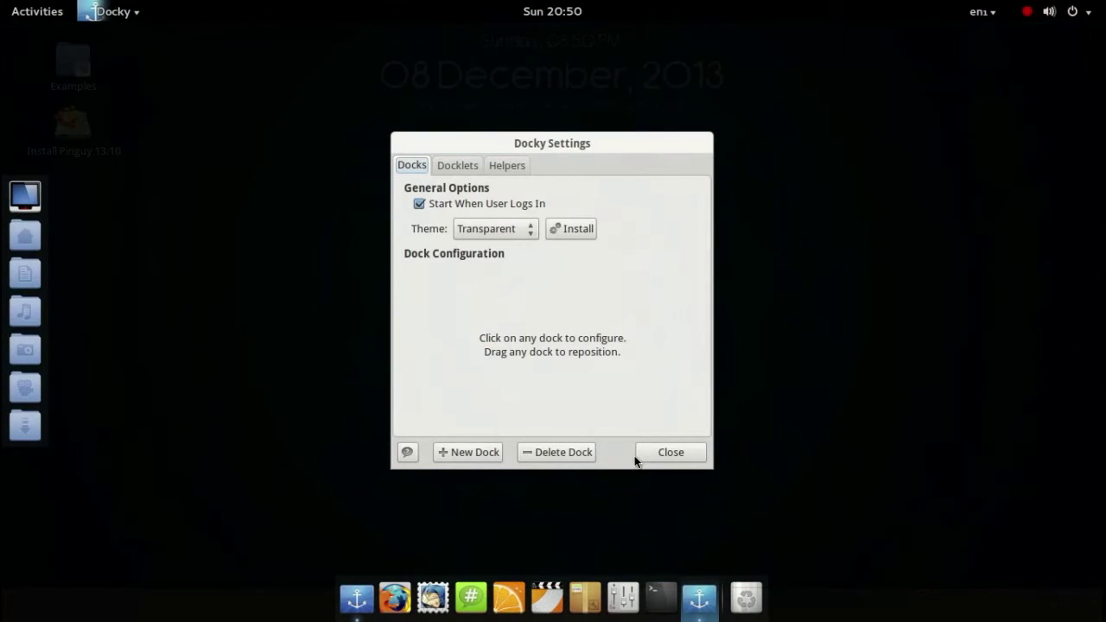
{"action": "left_click", "coordinate": [446, 163]}
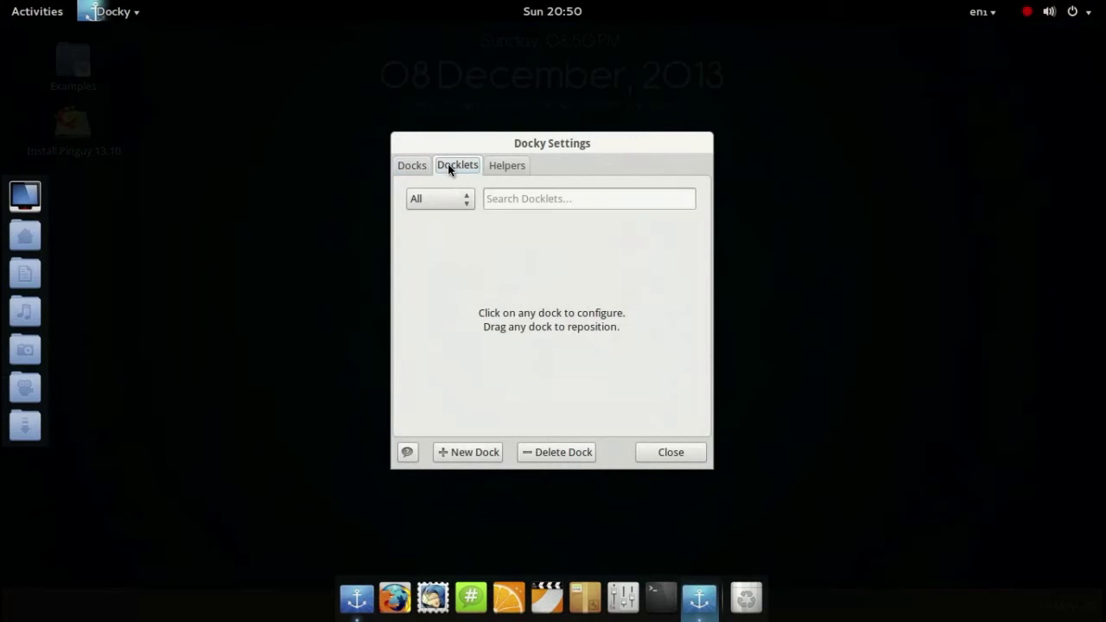
{"action": "left_click", "coordinate": [516, 167]}
{"action": "left_click_drag", "start_coordinate": [695, 257], "coordinate": [690, 312]}
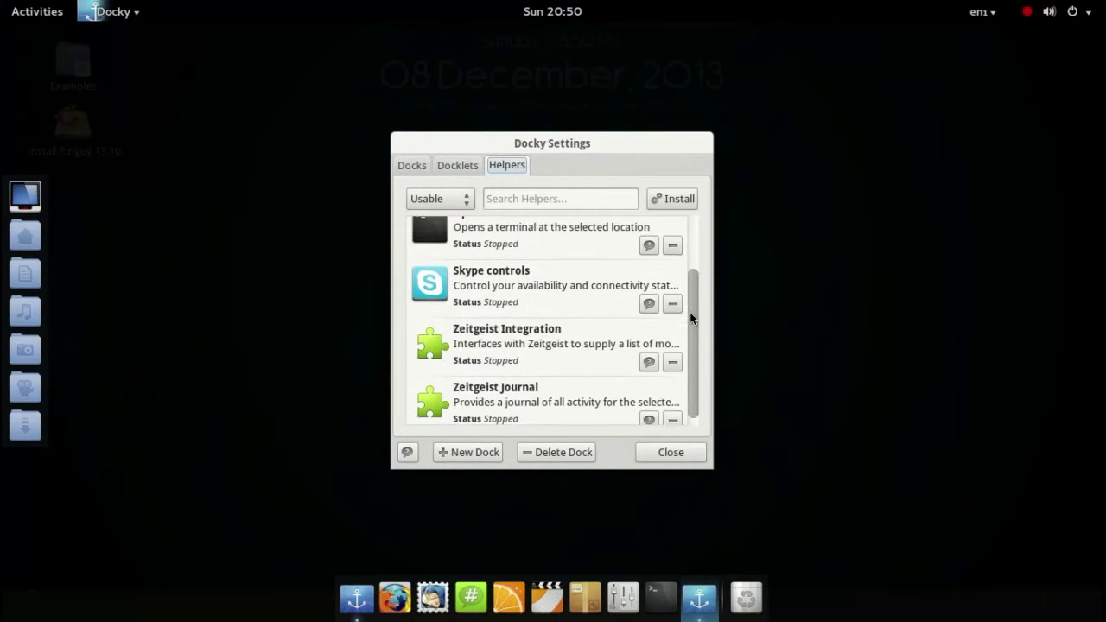
{"action": "left_click", "coordinate": [692, 453]}
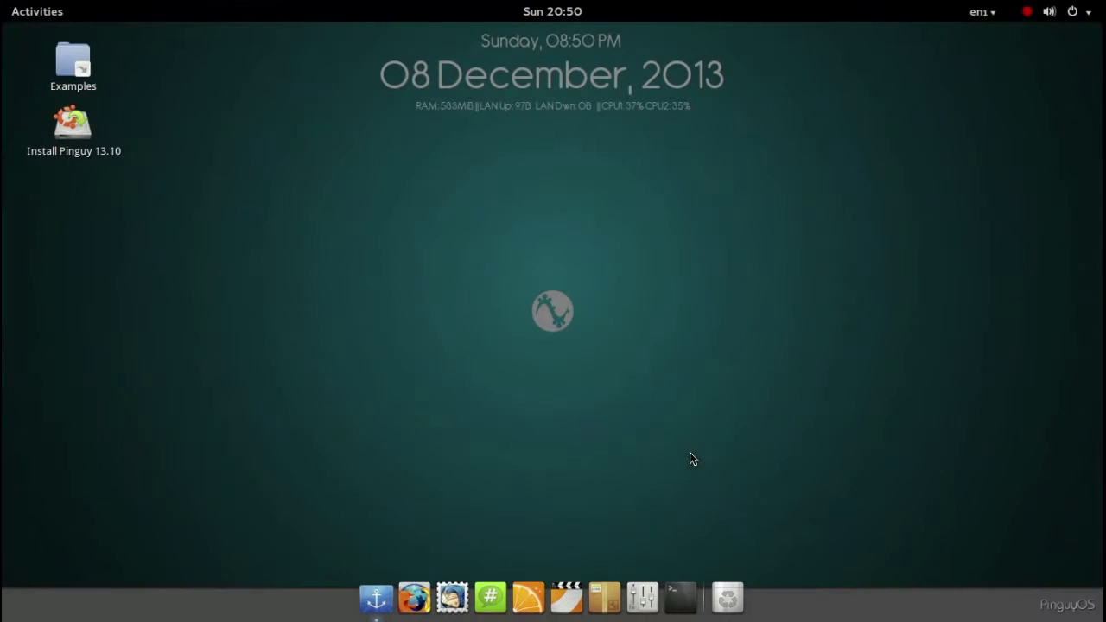
Step: Examine the wallpapers, pictures and colours offered for the desktop background, and close the background settings without choosing one
{"action": "right_click", "coordinate": [459, 189]}
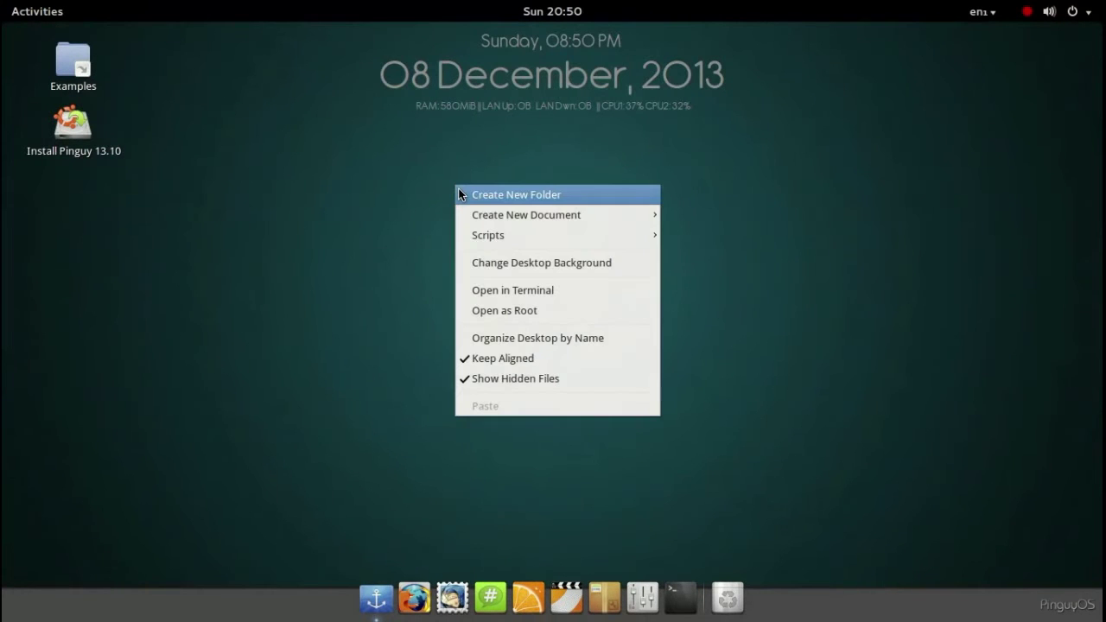
{"action": "left_click", "coordinate": [533, 264]}
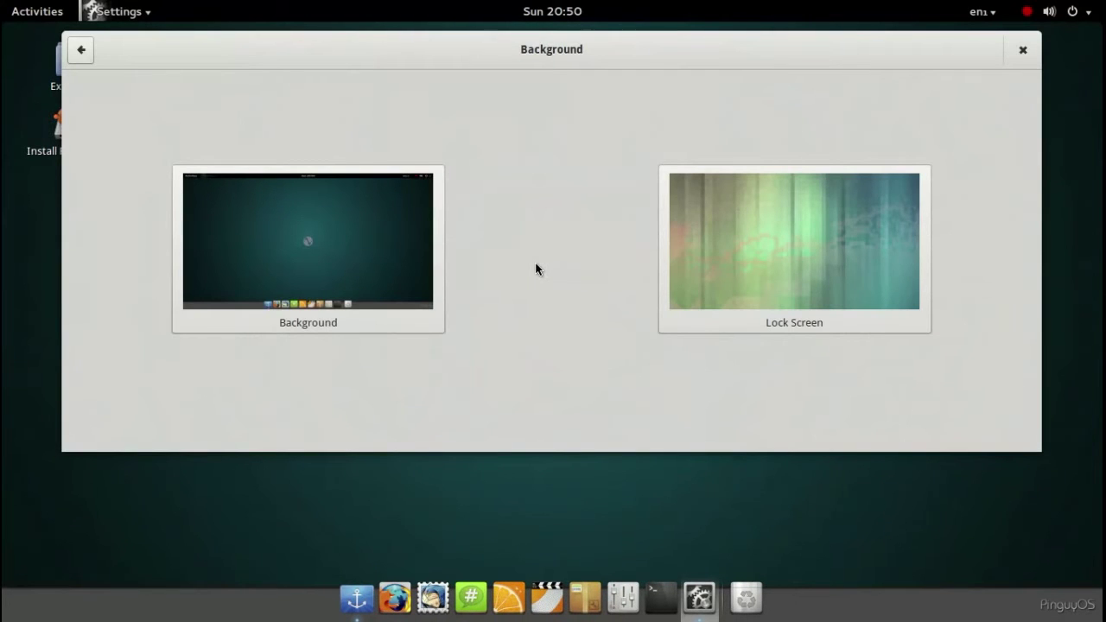
{"action": "left_click", "coordinate": [364, 260]}
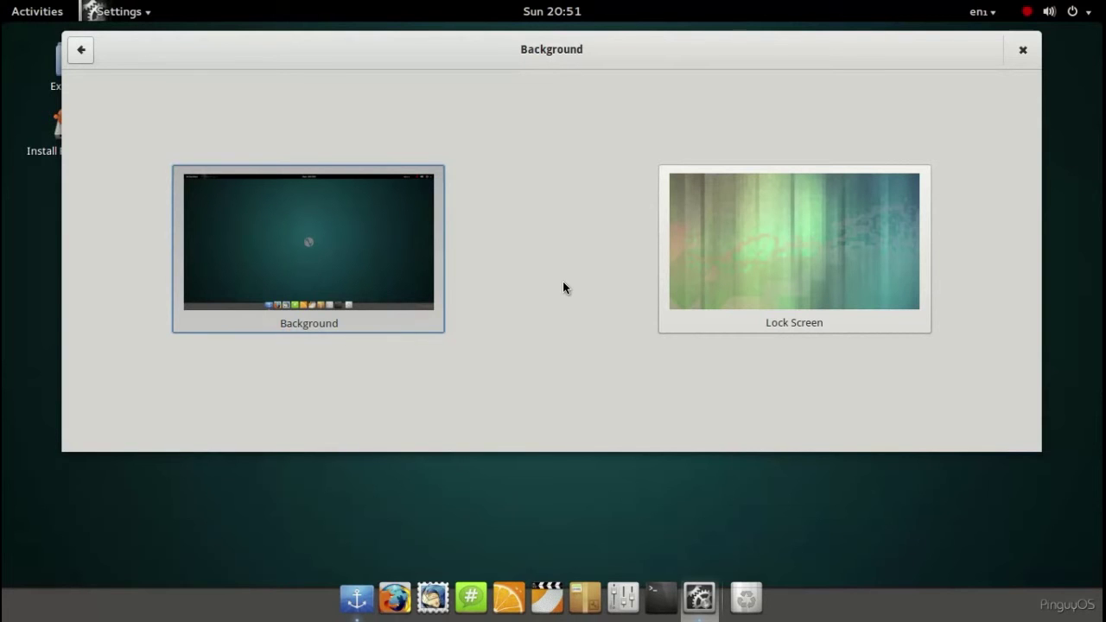
{"action": "left_click", "coordinate": [429, 203]}
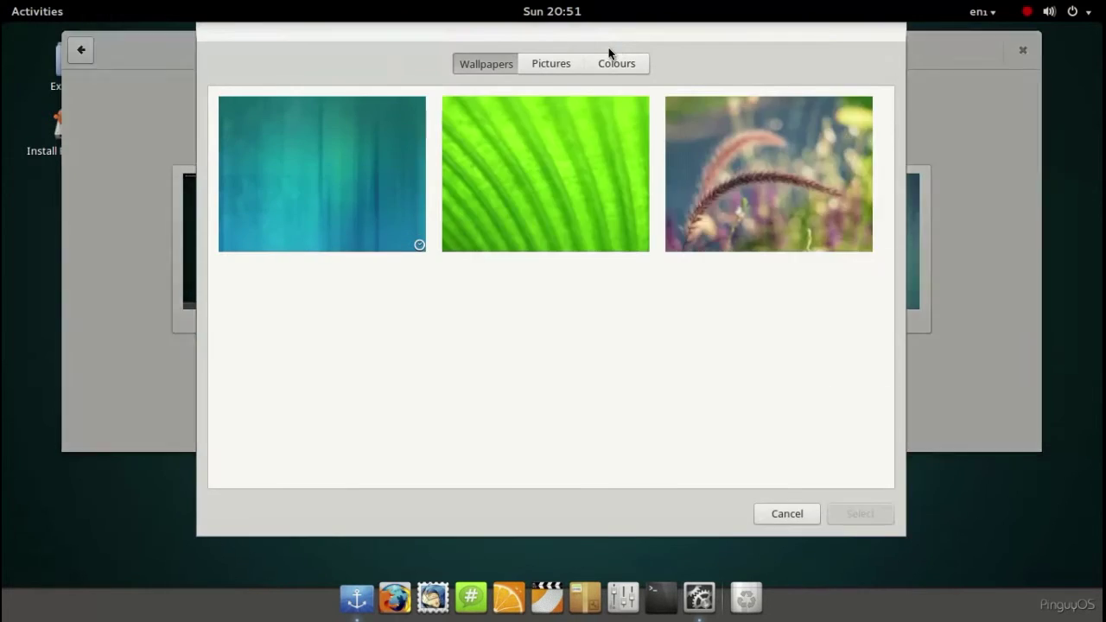
{"action": "double_click", "coordinate": [613, 50]}
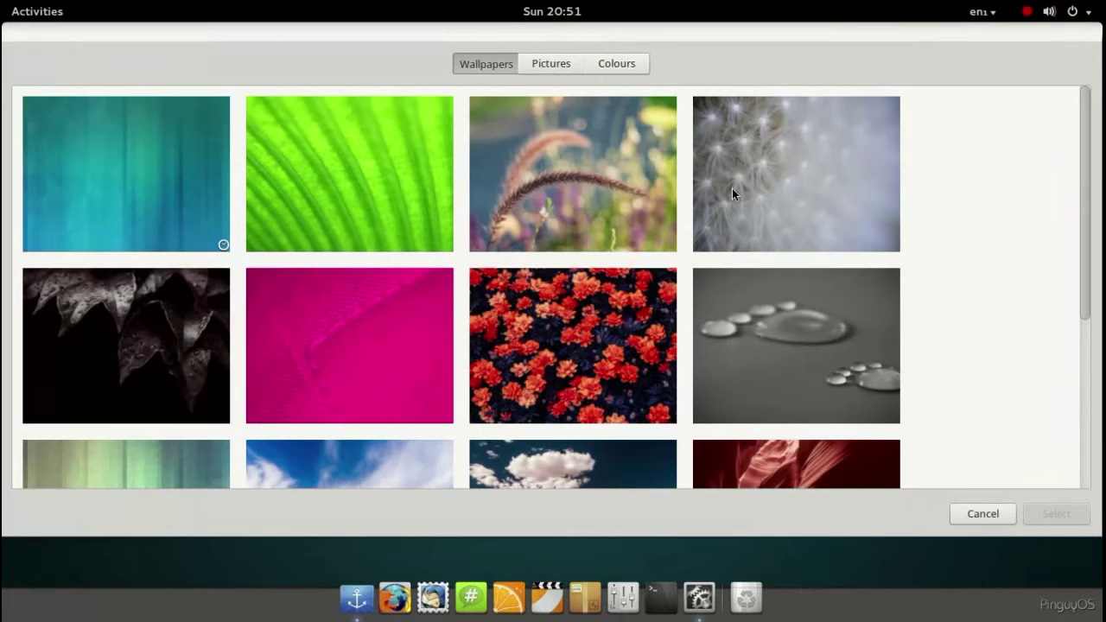
{"action": "left_click_drag", "start_coordinate": [1090, 251], "coordinate": [1072, 66]}
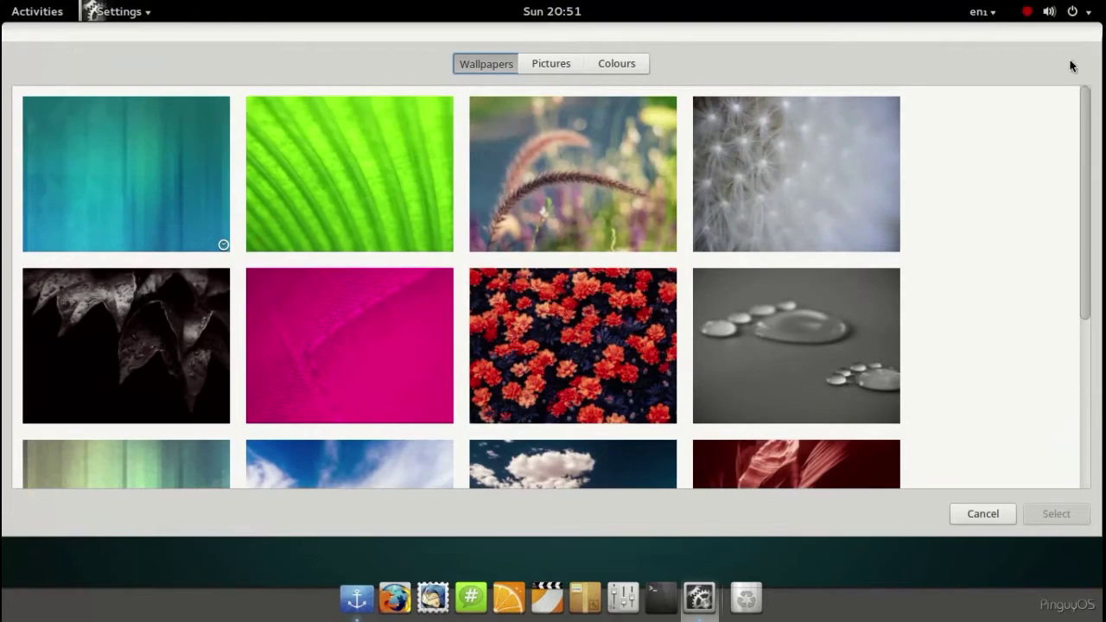
{"action": "left_click", "coordinate": [562, 71]}
{"action": "left_click", "coordinate": [623, 69]}
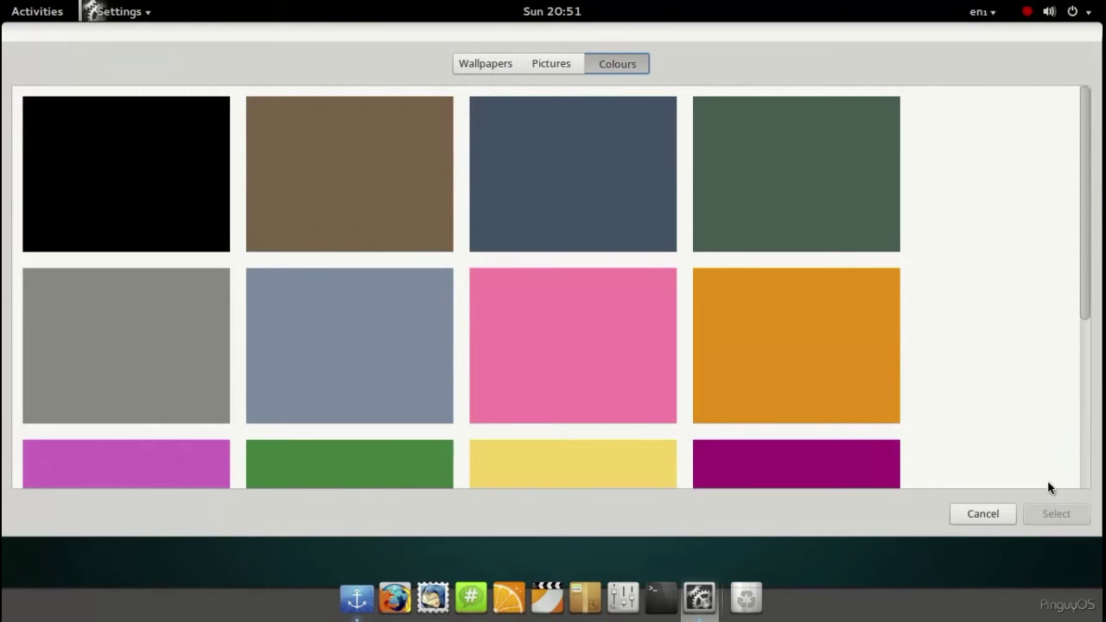
{"action": "left_click", "coordinate": [999, 512]}
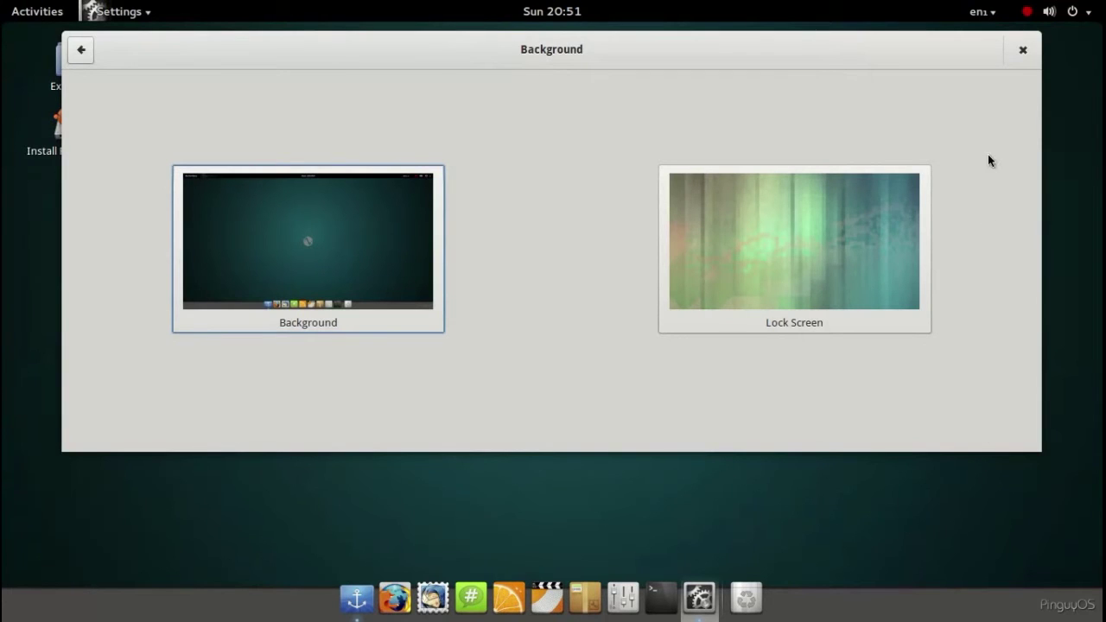
{"action": "left_click", "coordinate": [1023, 50]}
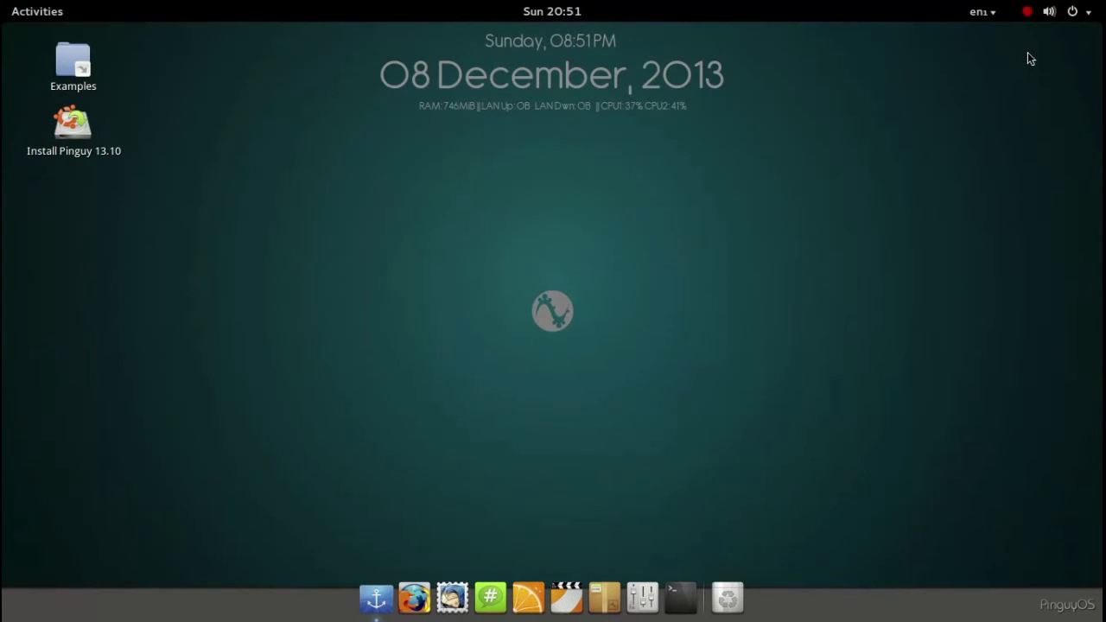
Step: Look over the All Settings window and close it, and check the power-off options and cancel them
{"action": "left_click", "coordinate": [1088, 17]}
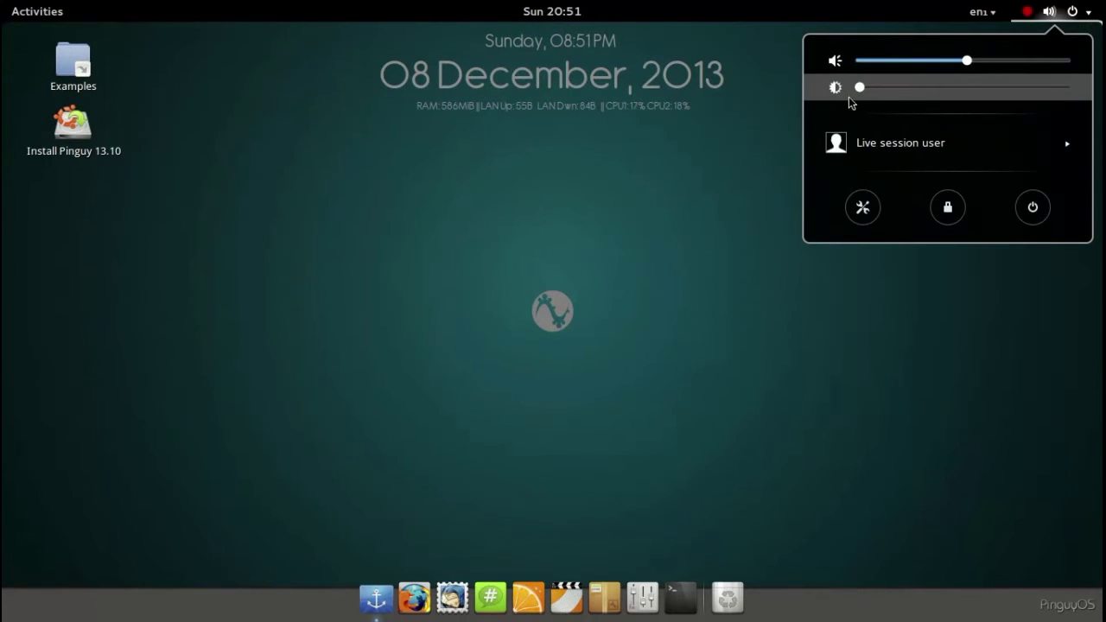
{"action": "left_click", "coordinate": [879, 209]}
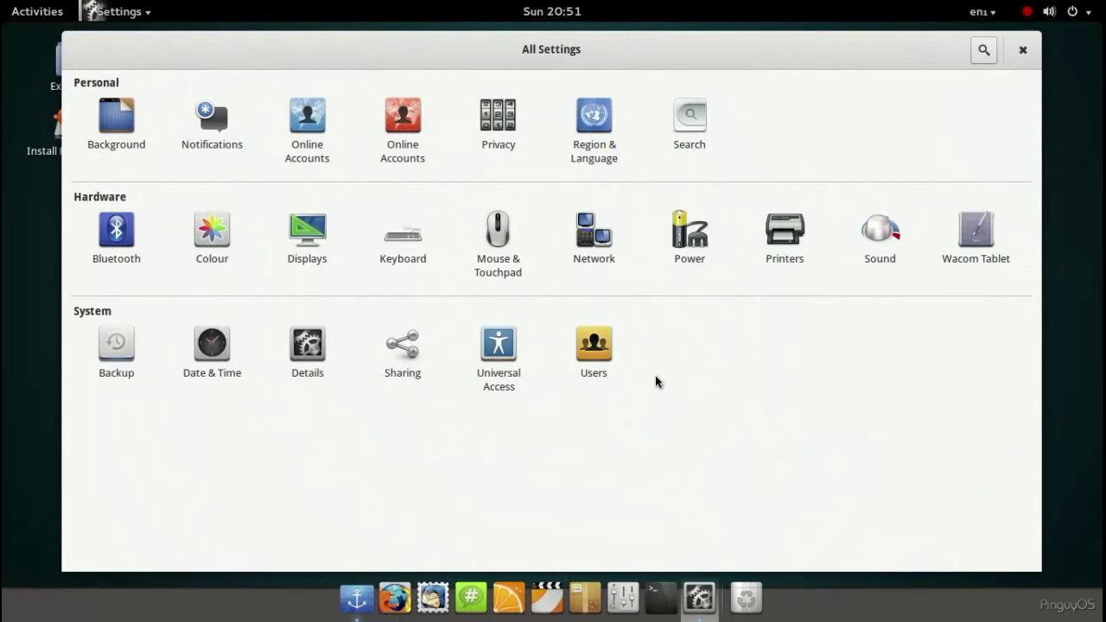
{"action": "left_click", "coordinate": [1024, 51]}
{"action": "left_click", "coordinate": [1072, 11]}
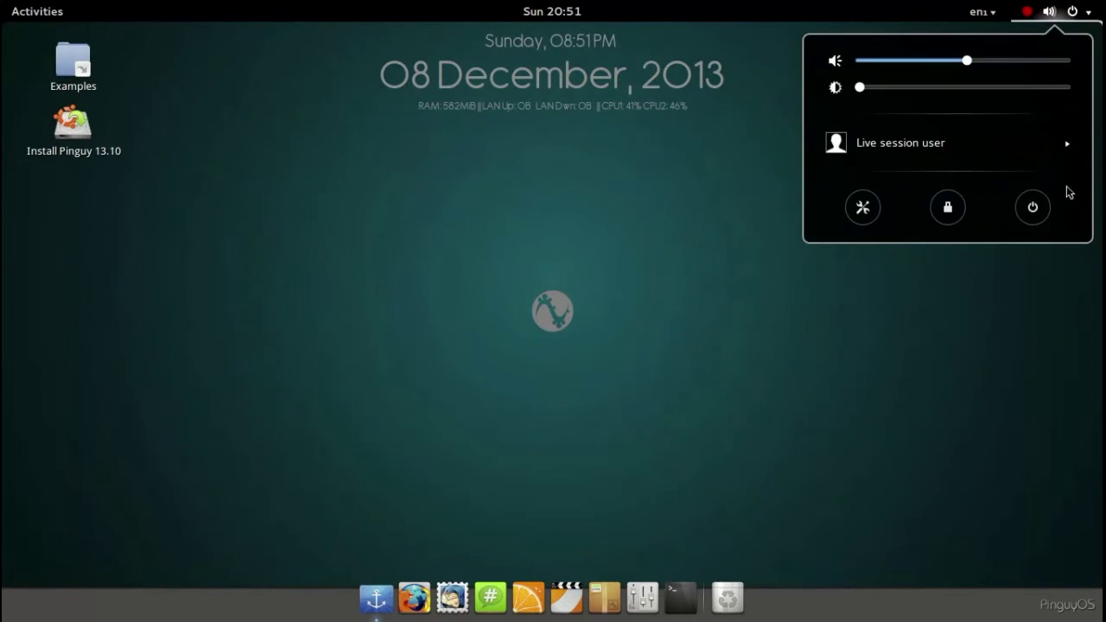
{"action": "left_click", "coordinate": [1034, 209]}
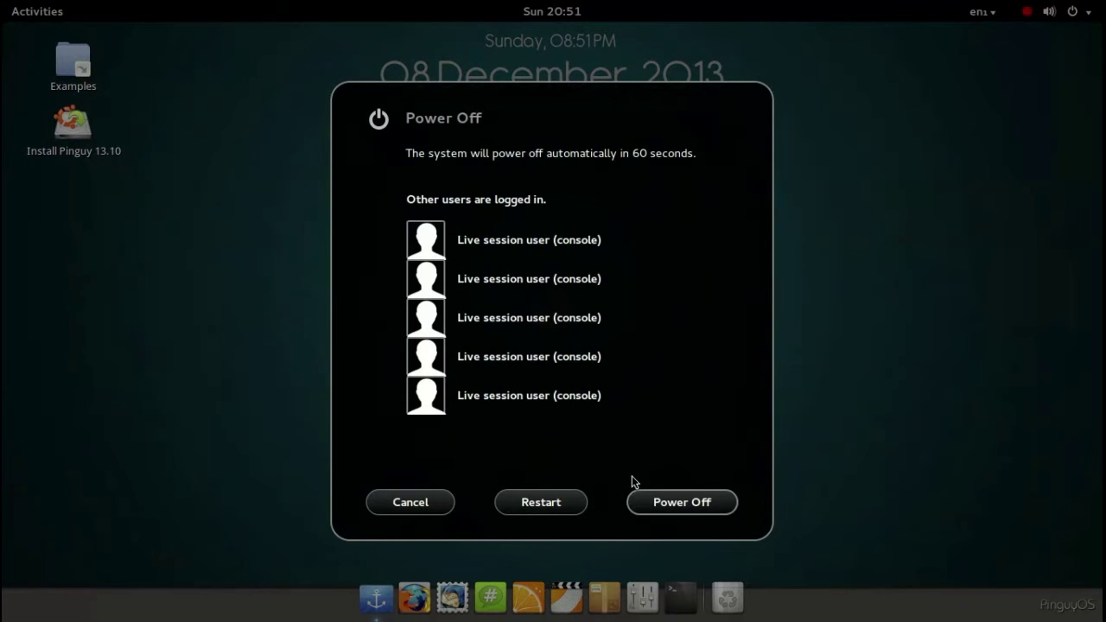
{"action": "left_click", "coordinate": [411, 509]}
Step: View the calendar and scheduled events from the clock and close it again
{"action": "left_click", "coordinate": [567, 21]}
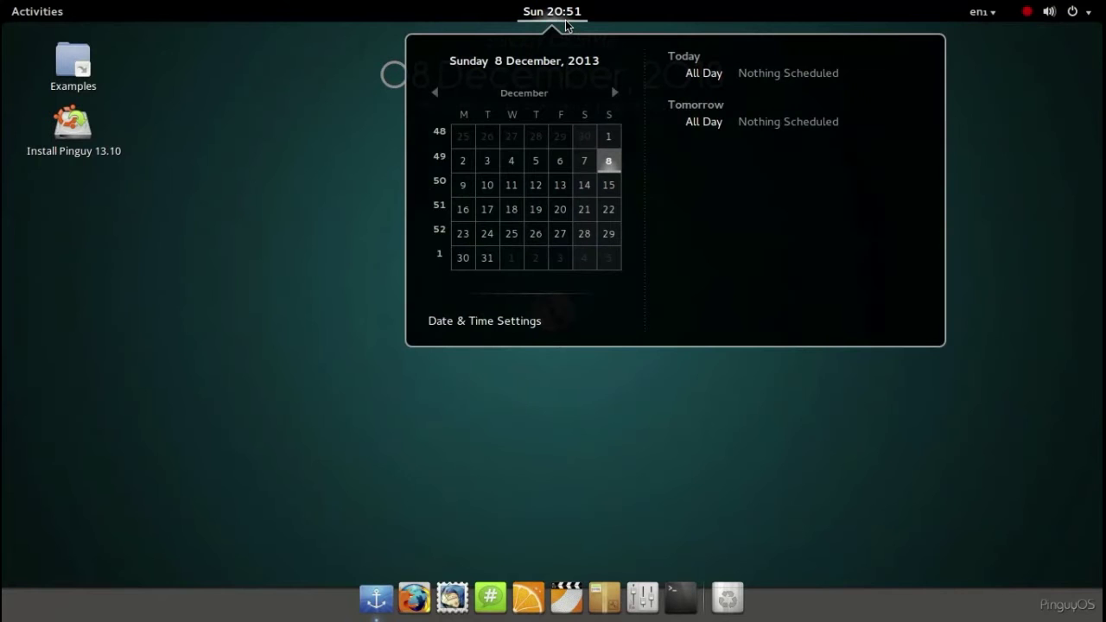
{"action": "left_click", "coordinate": [566, 23]}
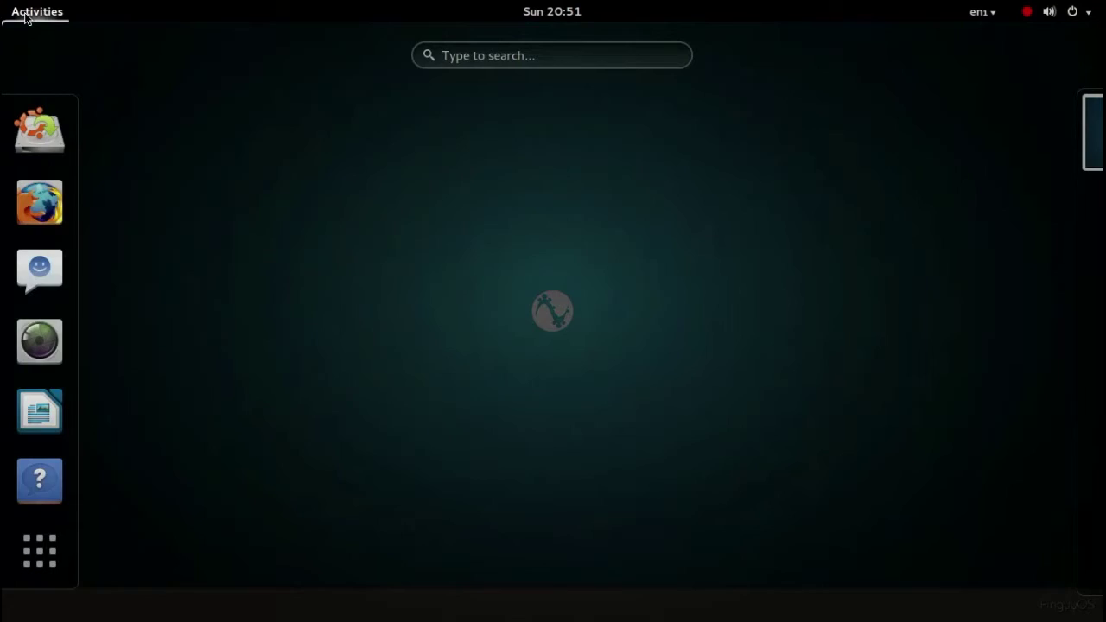
Step: Browse the frequent and all installed applications in the Activities overview across their pages, and return to the desktop
{"action": "left_click", "coordinate": [19, 12]}
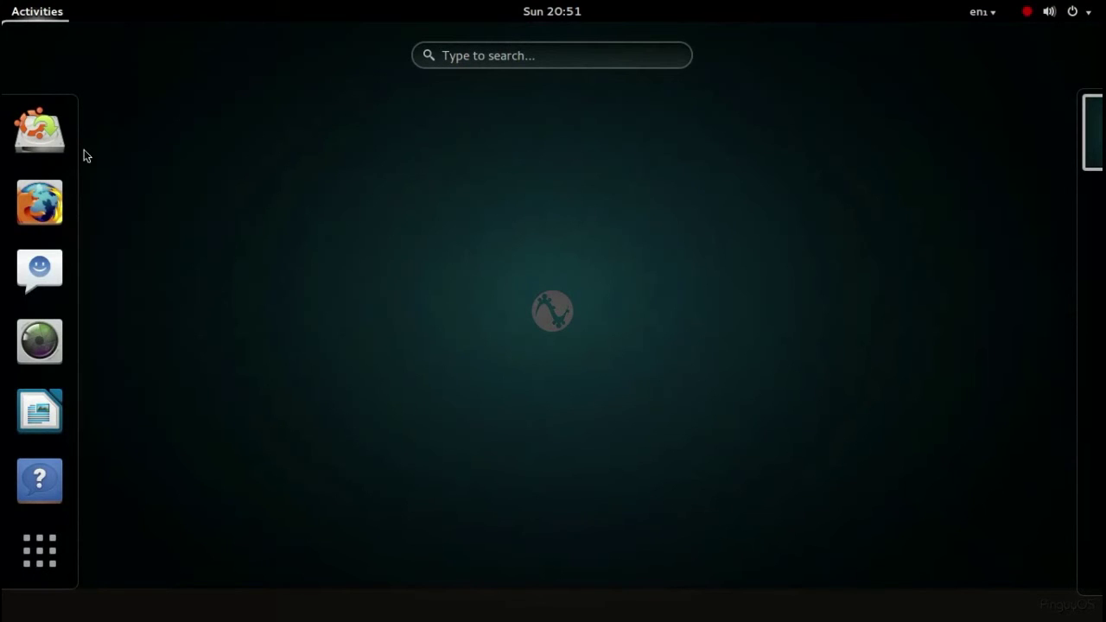
{"action": "left_click", "coordinate": [39, 553]}
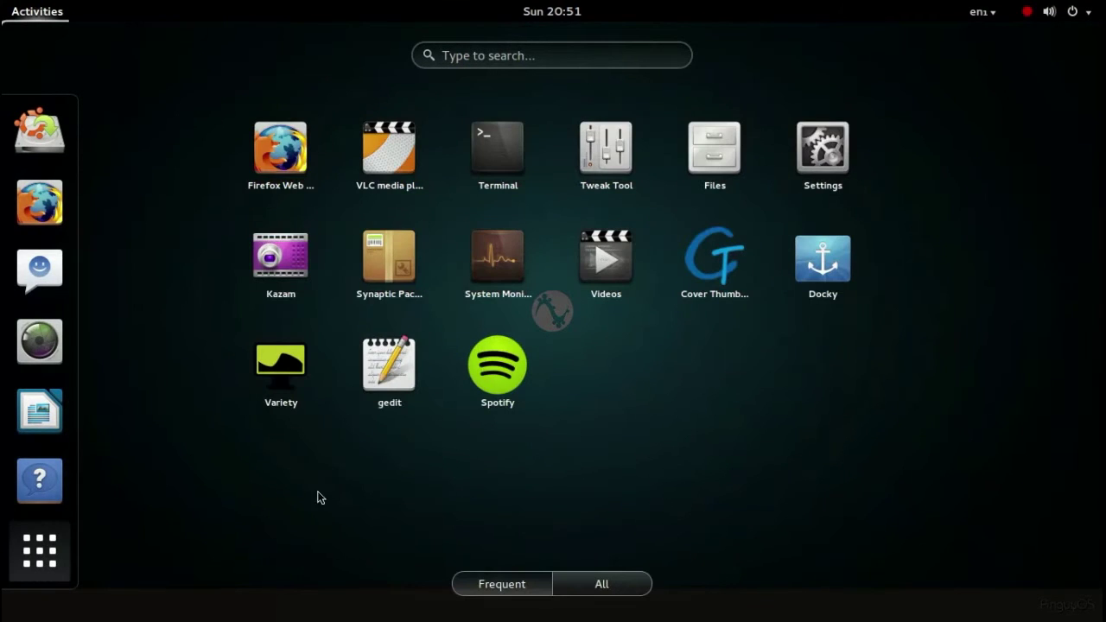
{"action": "left_click", "coordinate": [601, 588]}
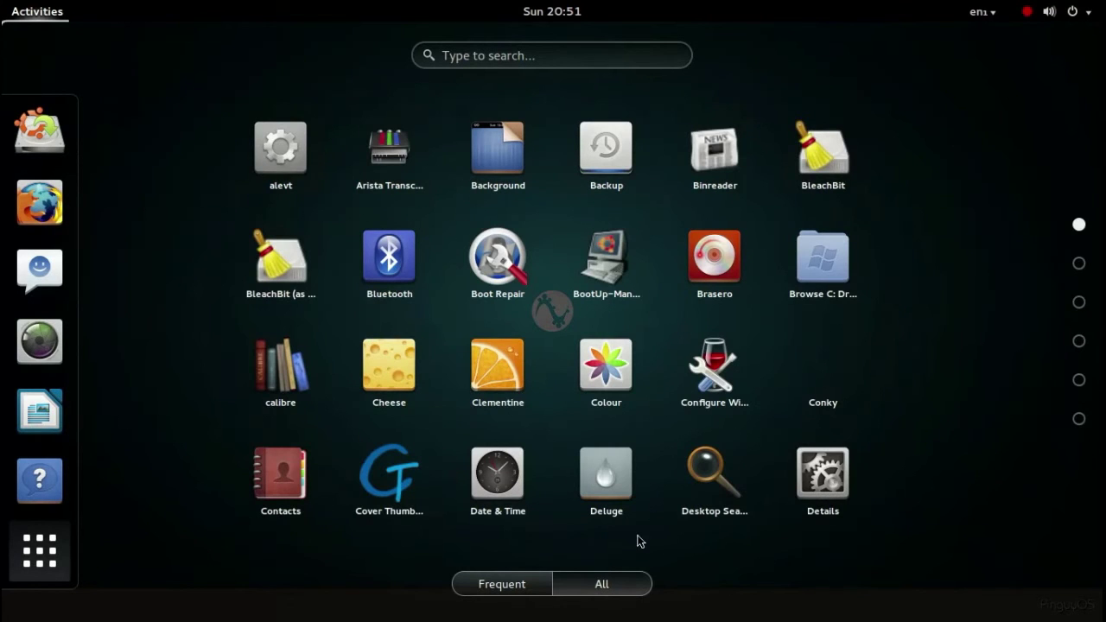
{"action": "left_click", "coordinate": [1080, 264]}
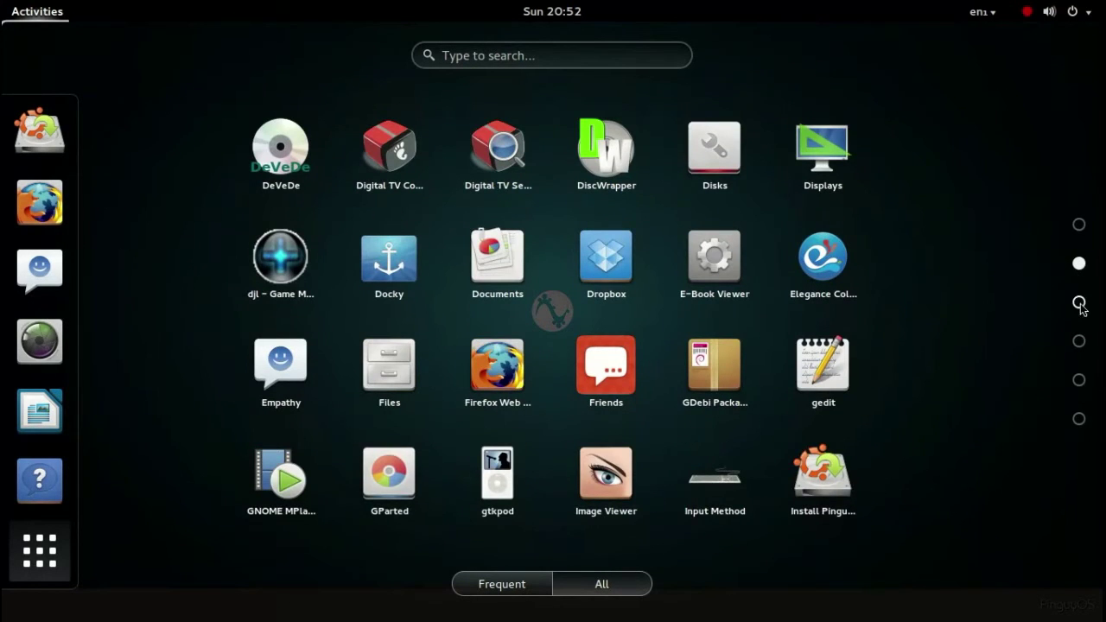
{"action": "left_click", "coordinate": [1079, 302]}
{"action": "scroll", "coordinate": [900, 364], "scroll_direction": "down", "scroll_amount": 1}
{"action": "scroll", "coordinate": [899, 364], "scroll_direction": "down", "scroll_amount": 2}
{"action": "scroll", "coordinate": [900, 365], "scroll_direction": "up", "scroll_amount": 5}
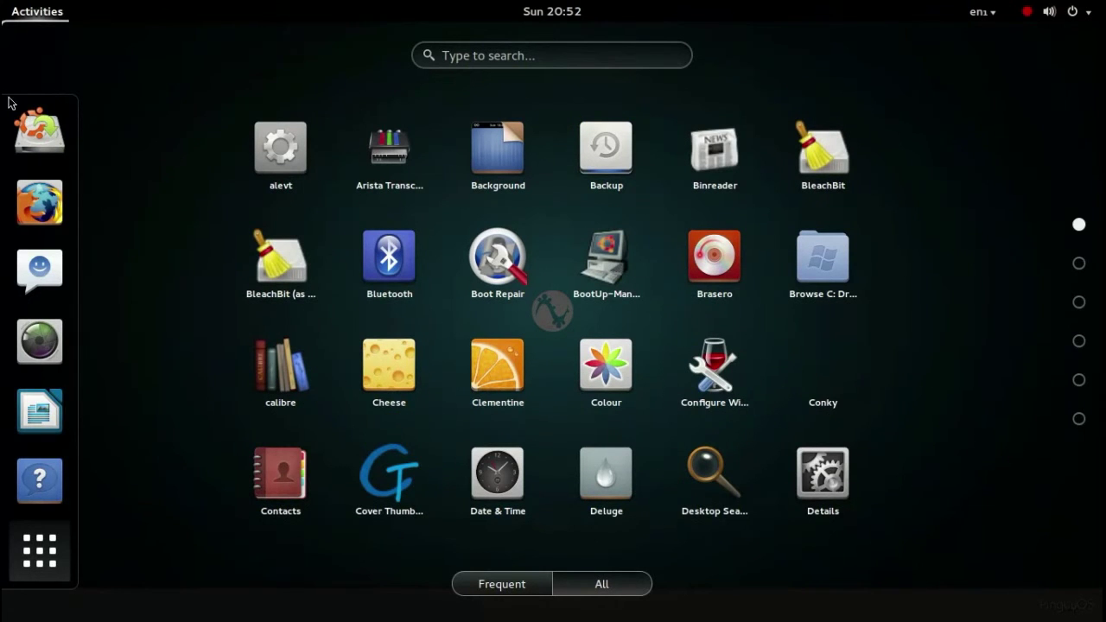
{"action": "left_click", "coordinate": [35, 19]}
Step: Show and dismiss the Activities overview twice using the desktop's hot corner
{"action": "left_click", "coordinate": [5, 7]}
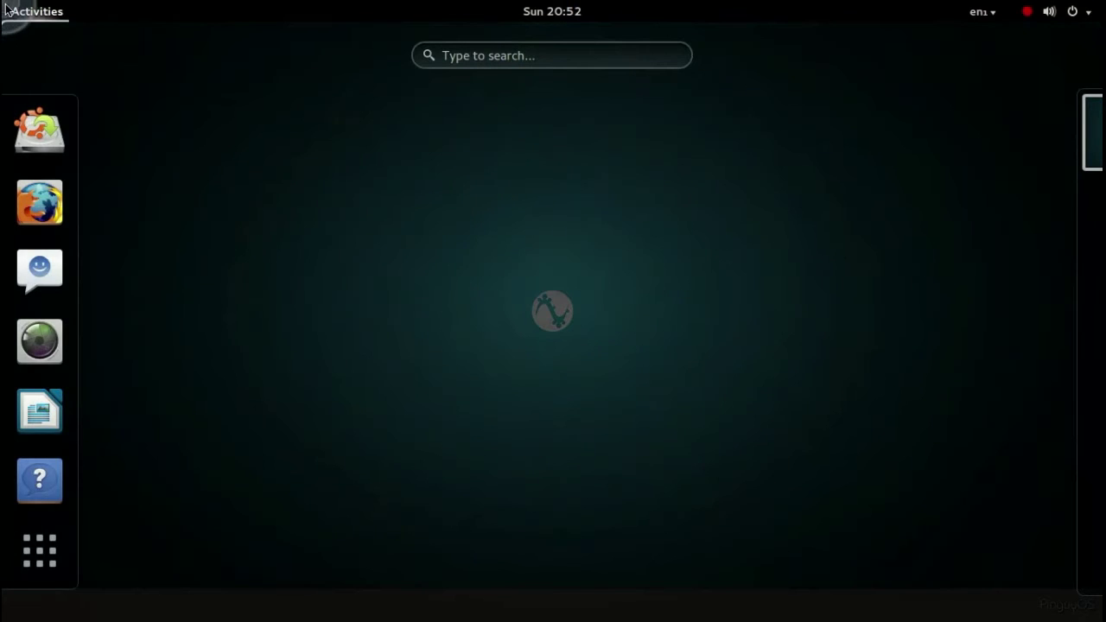
{"action": "left_click", "coordinate": [7, 9]}
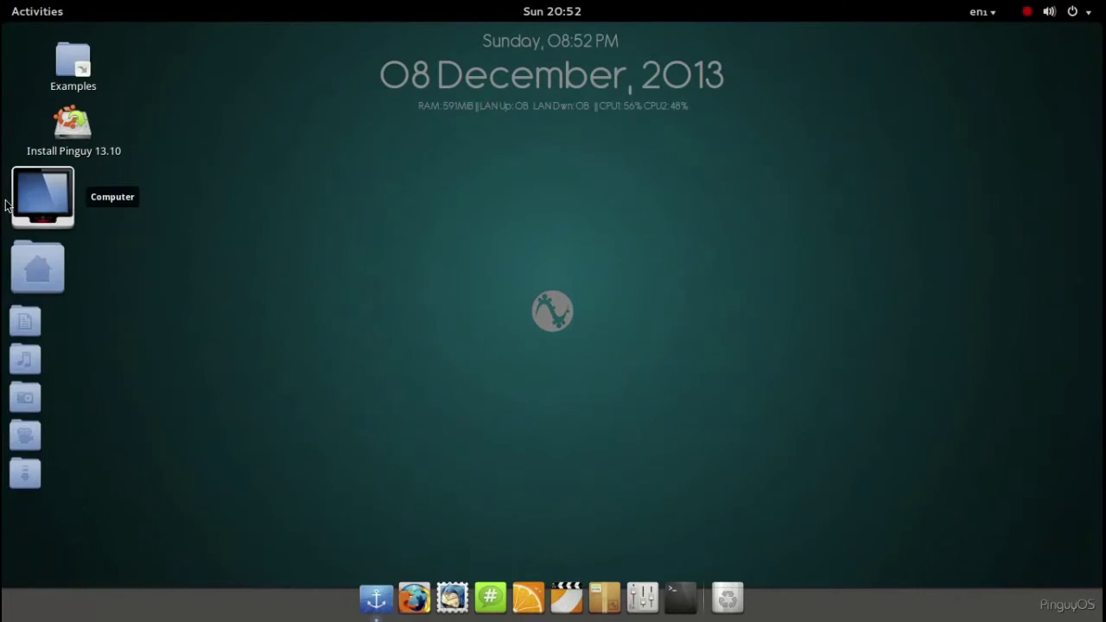
{"action": "mouse_move", "coordinate": [5, 7]}
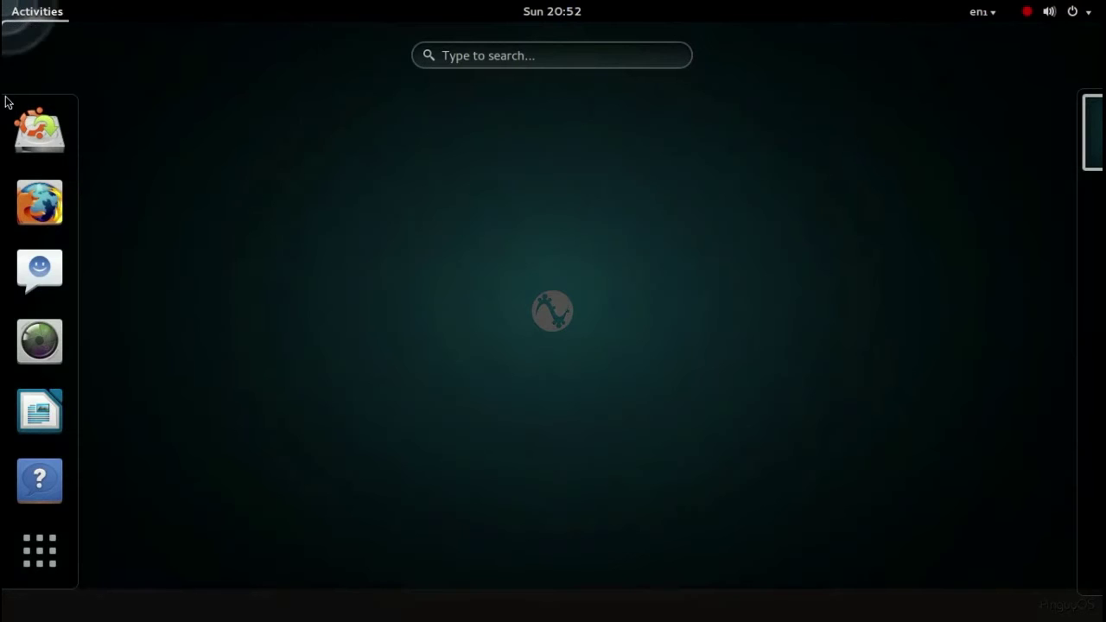
{"action": "left_click", "coordinate": [357, 165]}
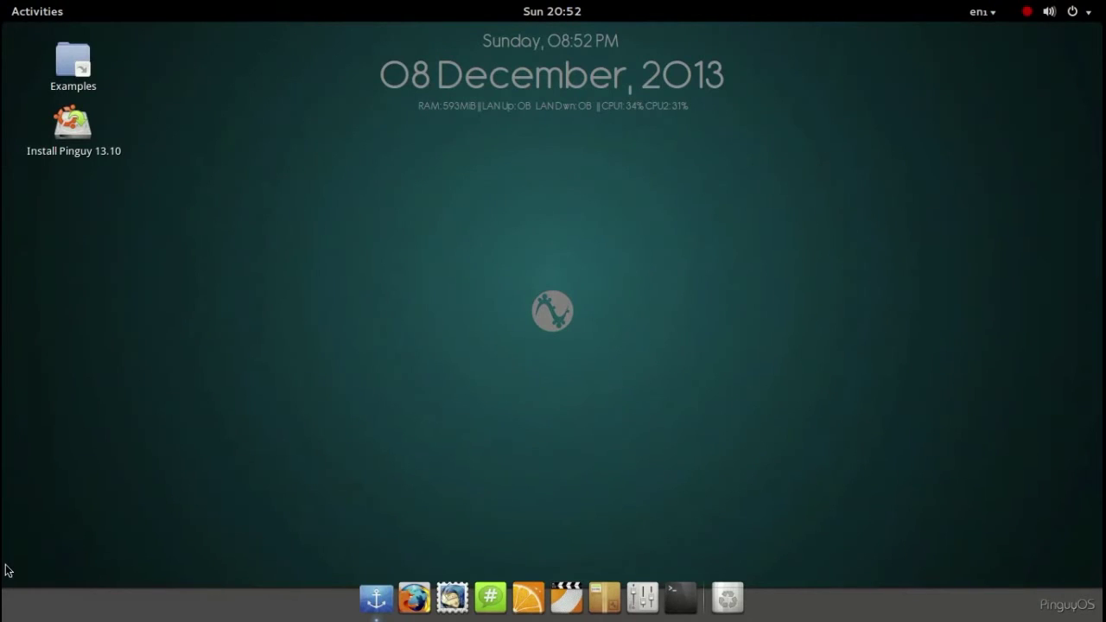
Step: Open the Home folder from the hidden side dock and move its window toward the middle of the desktop
{"action": "mouse_move", "coordinate": [7, 448]}
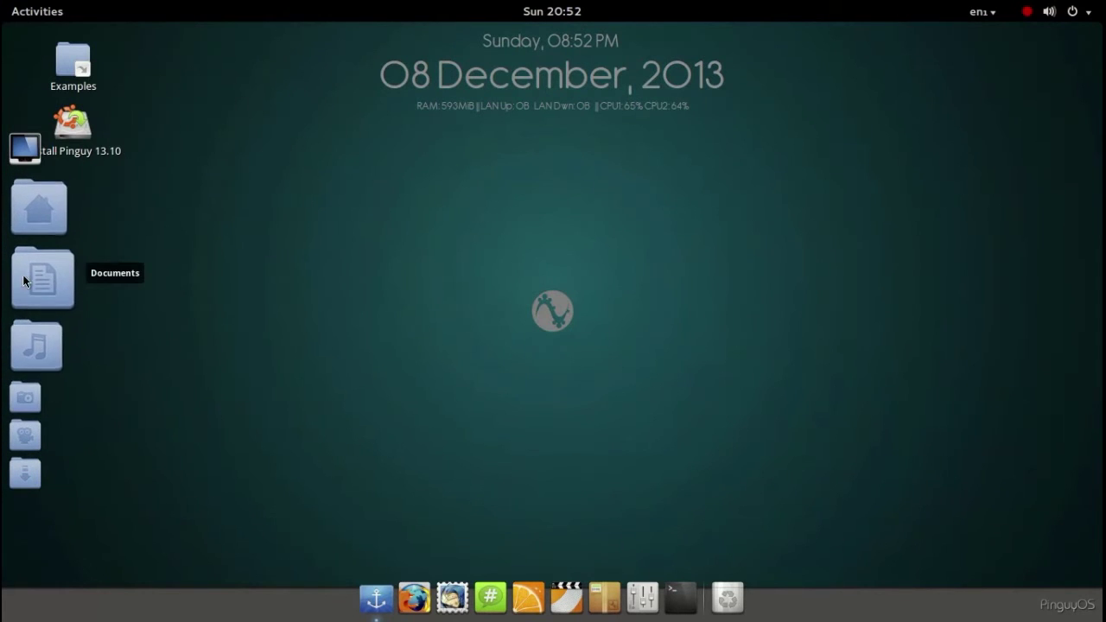
{"action": "left_click", "coordinate": [25, 232]}
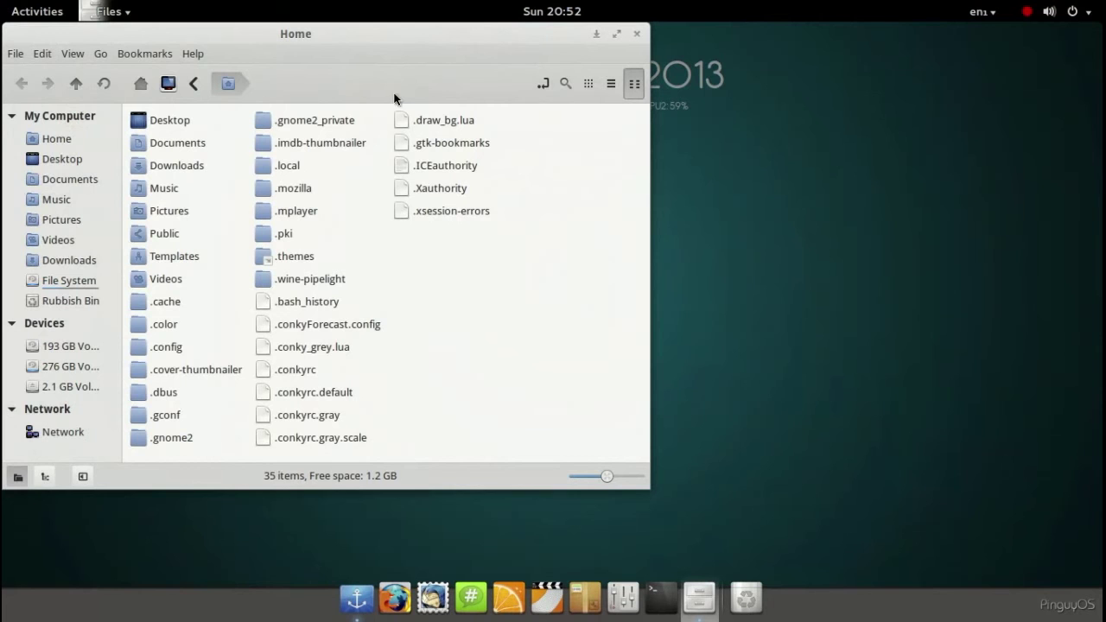
{"action": "left_click_drag", "start_coordinate": [370, 35], "coordinate": [569, 36]}
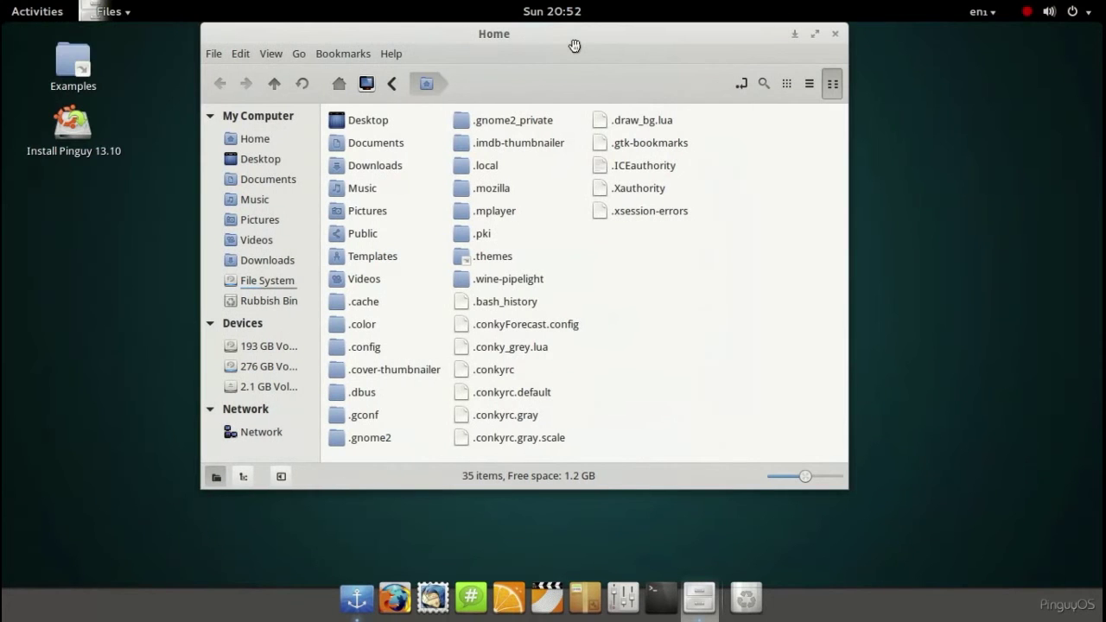
Step: Look through the Desktop and Documents folders in the file manager and return to the Home folder
{"action": "left_click", "coordinate": [285, 145]}
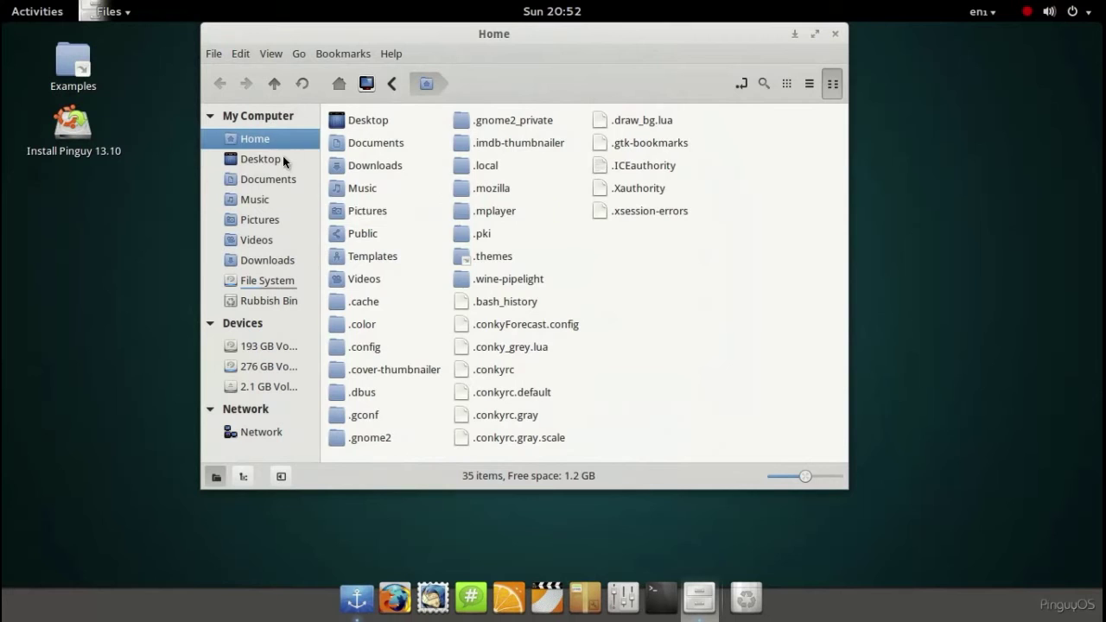
{"action": "left_click", "coordinate": [284, 158]}
{"action": "left_click", "coordinate": [287, 182]}
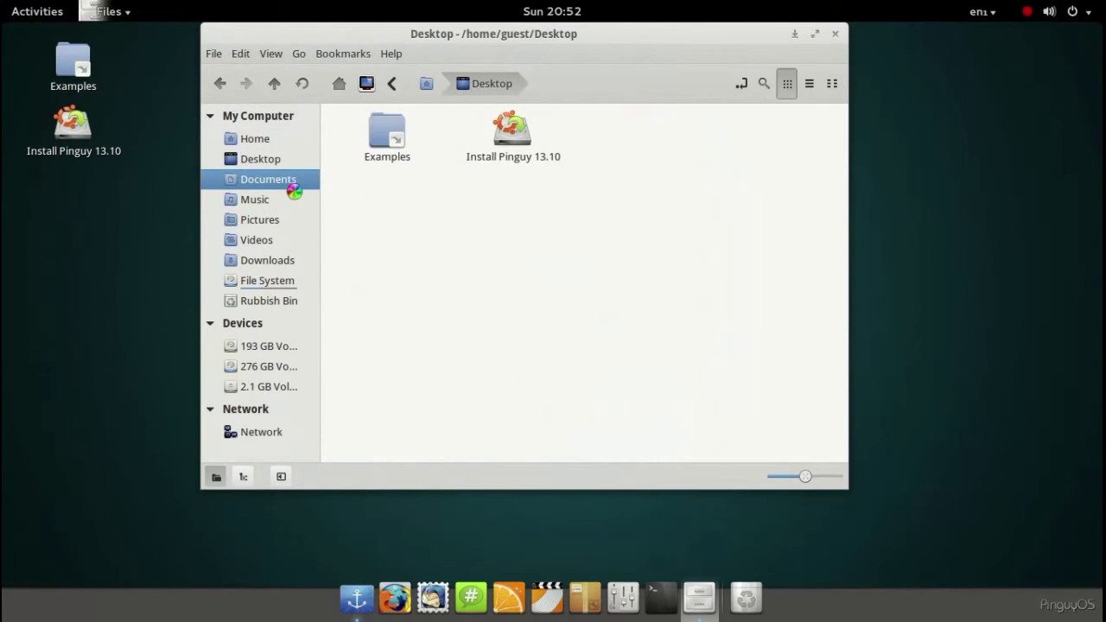
{"action": "left_click", "coordinate": [258, 140]}
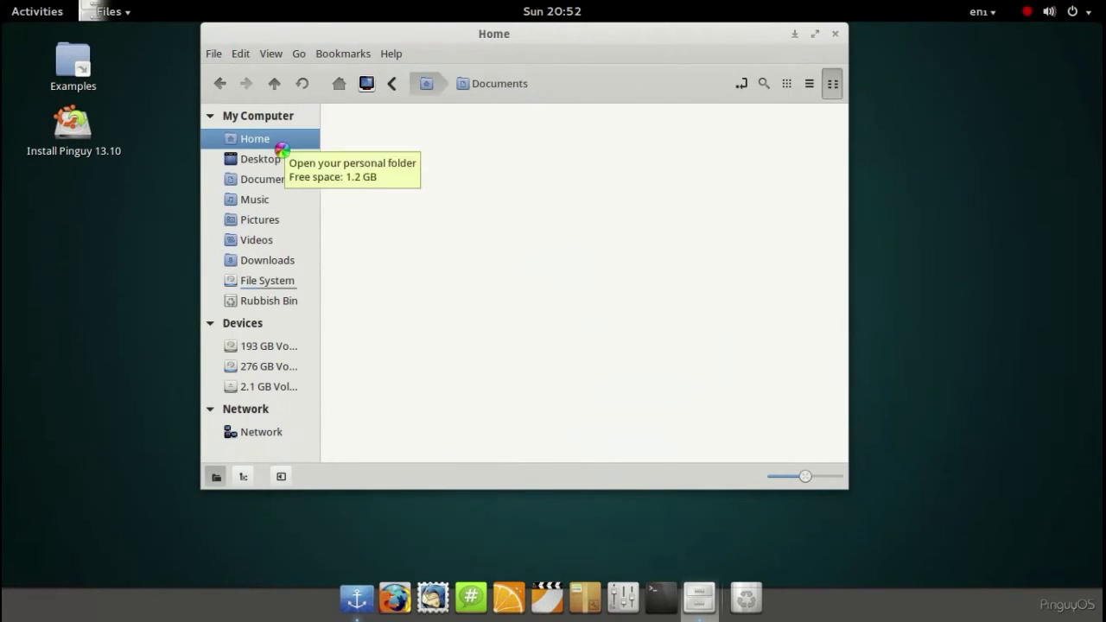
Step: Show the Home folder in icon view, then list view, and return it to compact view
{"action": "left_click", "coordinate": [788, 85]}
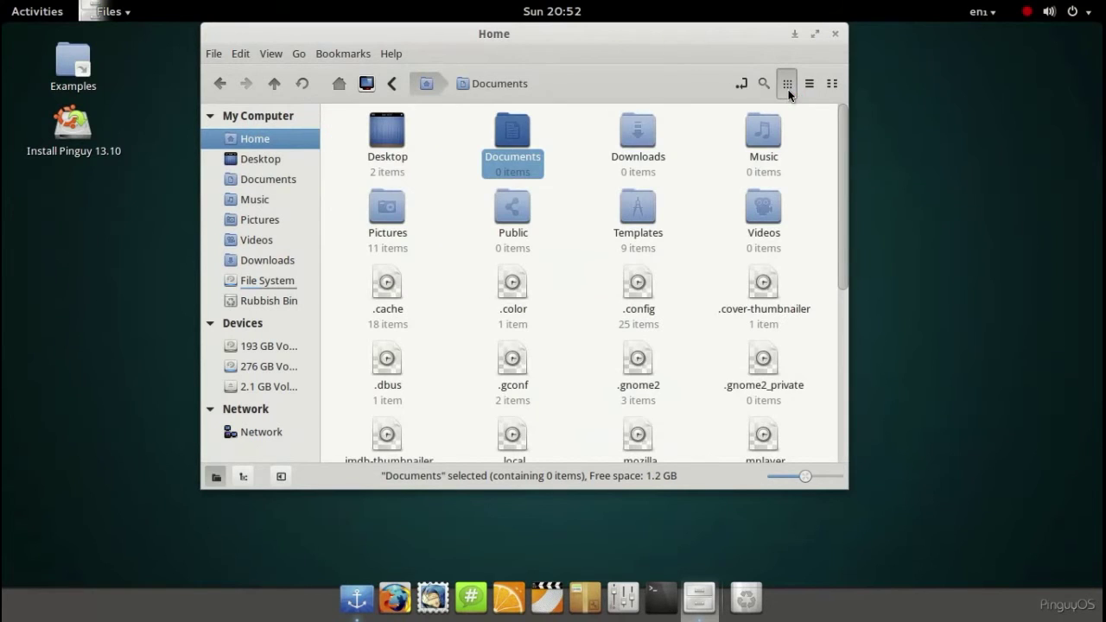
{"action": "left_click", "coordinate": [810, 90]}
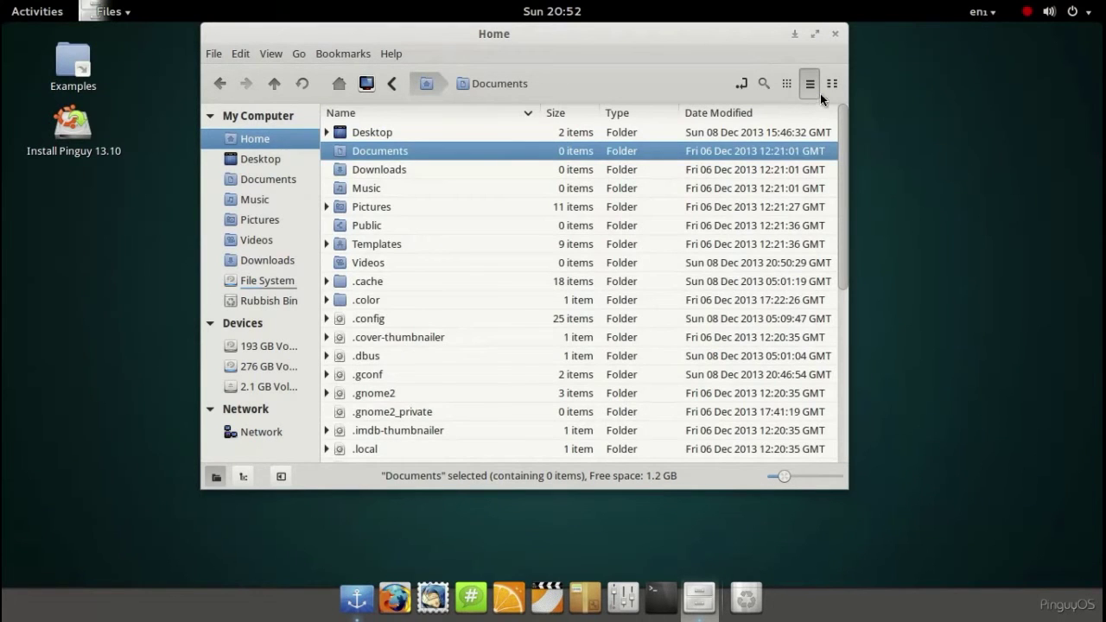
{"action": "left_click", "coordinate": [832, 87]}
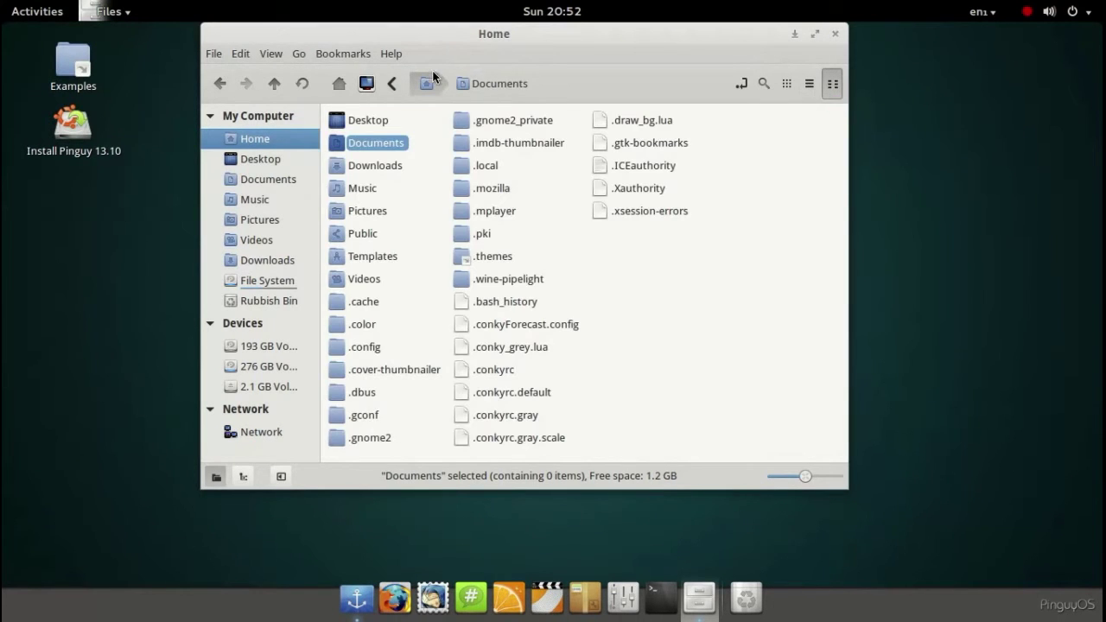
Step: View the file manager's About information and dismiss it
{"action": "left_click", "coordinate": [396, 58]}
{"action": "left_click", "coordinate": [413, 104]}
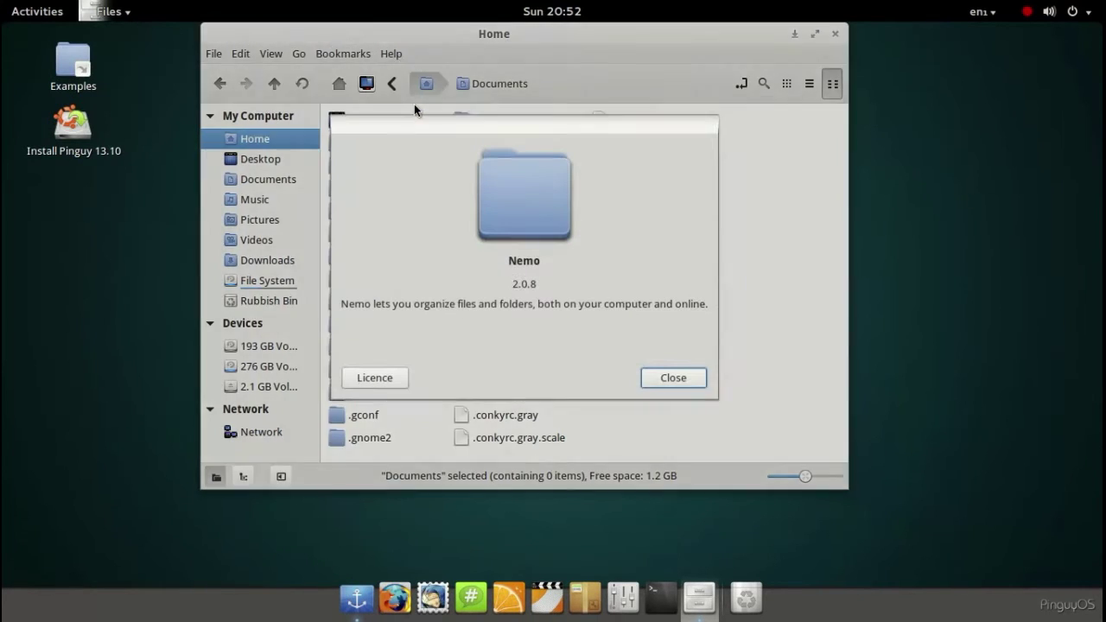
{"action": "left_click", "coordinate": [675, 382]}
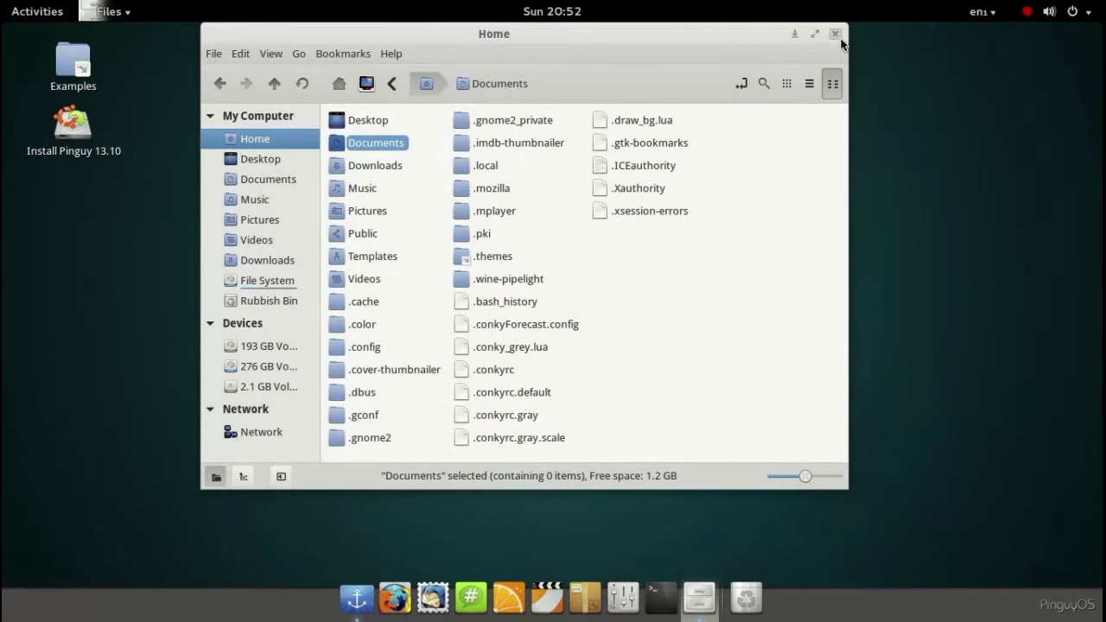
Step: Close the file manager window and the Clementine music player
{"action": "left_click", "coordinate": [838, 37]}
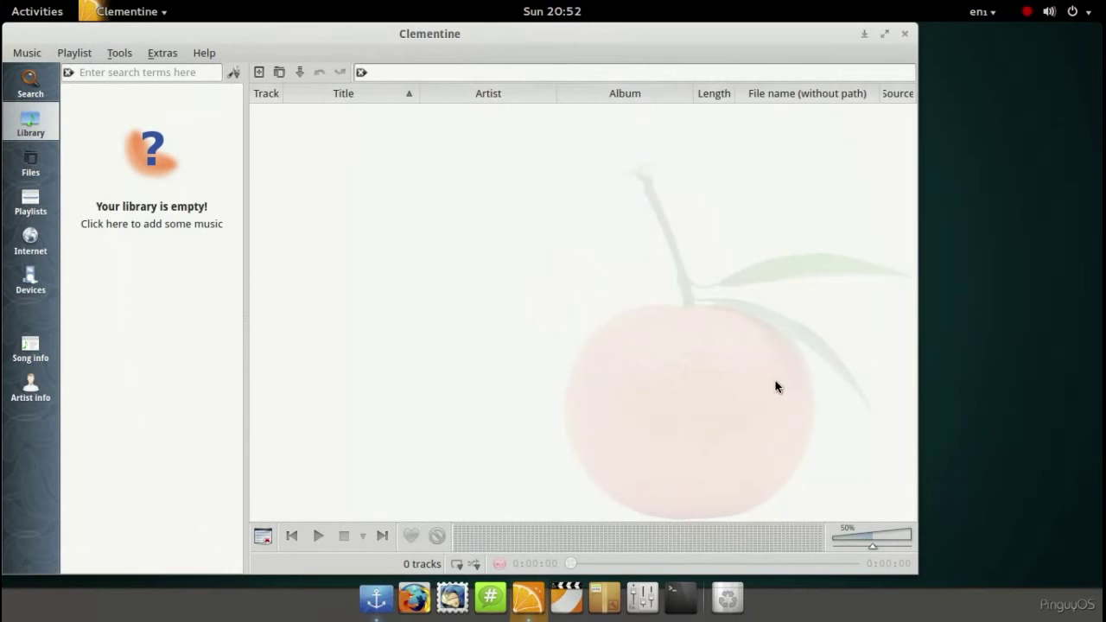
{"action": "left_click", "coordinate": [906, 35]}
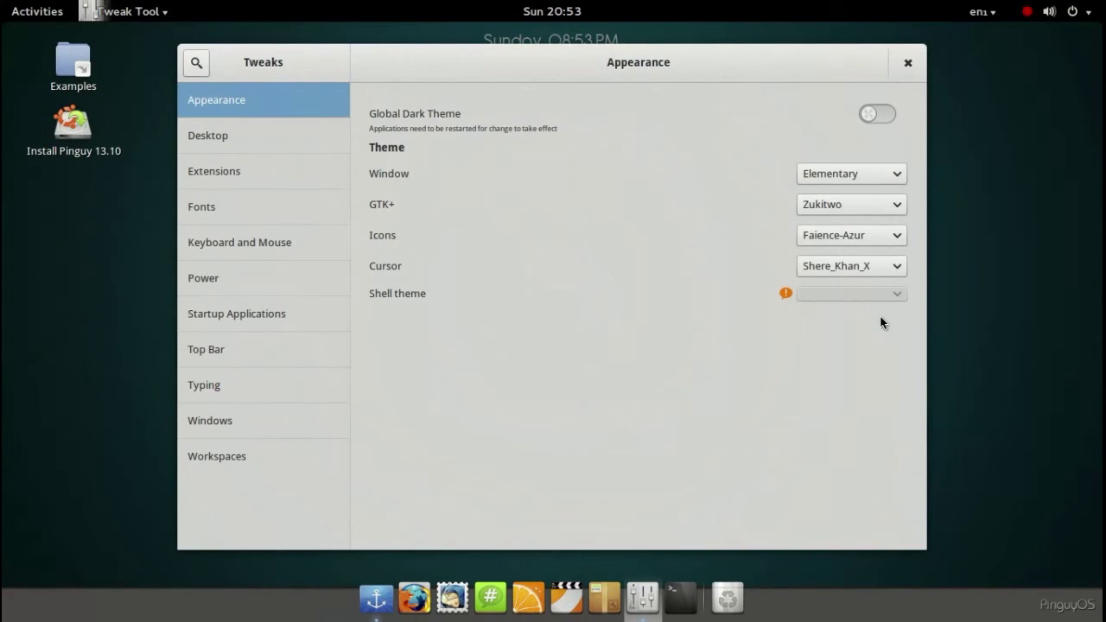
Step: Look over the Desktop settings in Tweak Tool, enable the Gno-menu extension and close the window
{"action": "left_click", "coordinate": [233, 135]}
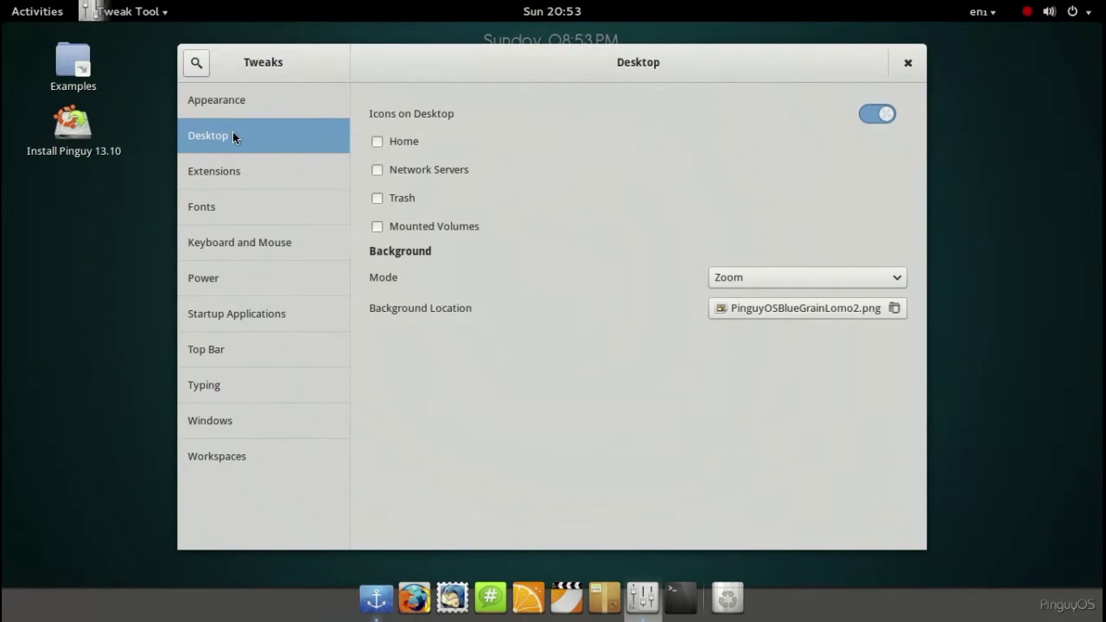
{"action": "left_click", "coordinate": [229, 175]}
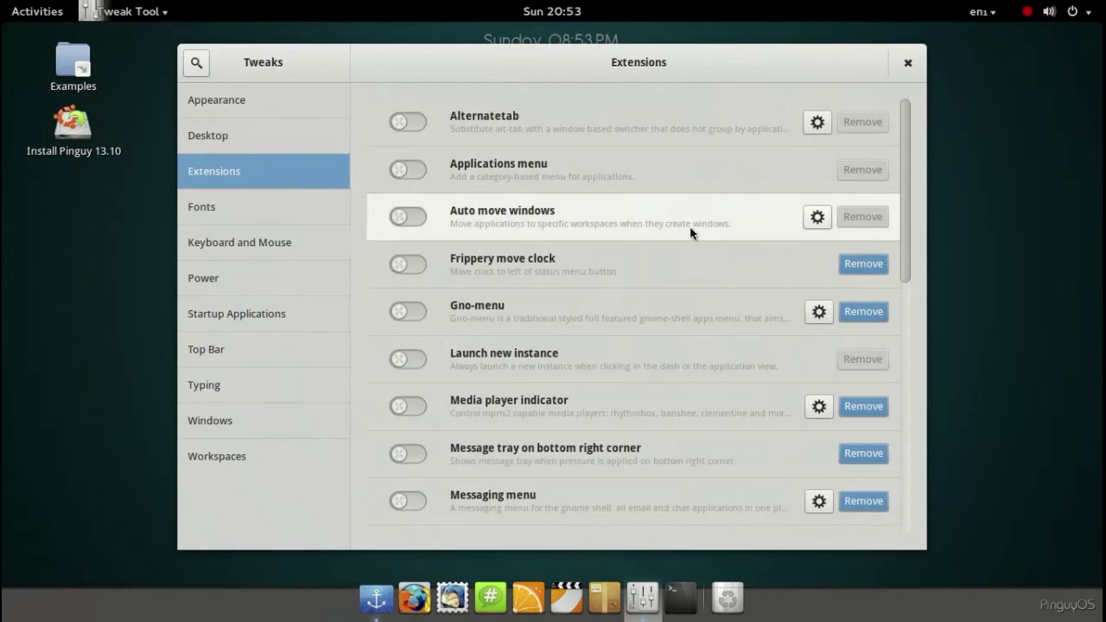
{"action": "left_click_drag", "start_coordinate": [907, 240], "coordinate": [914, 294]}
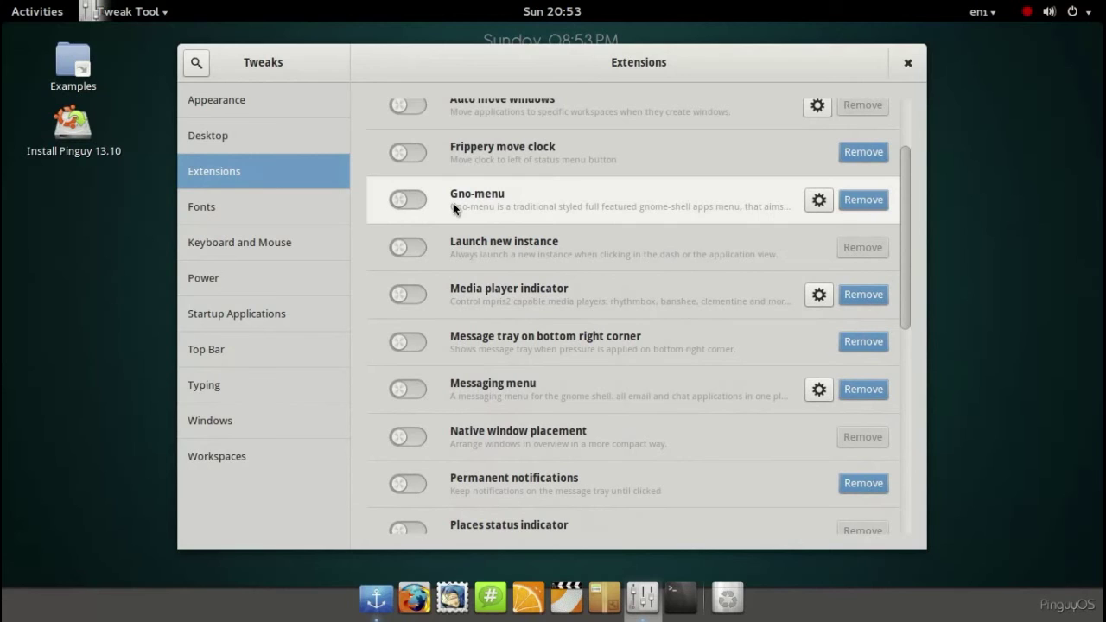
{"action": "left_click", "coordinate": [421, 204]}
{"action": "left_click", "coordinate": [909, 64]}
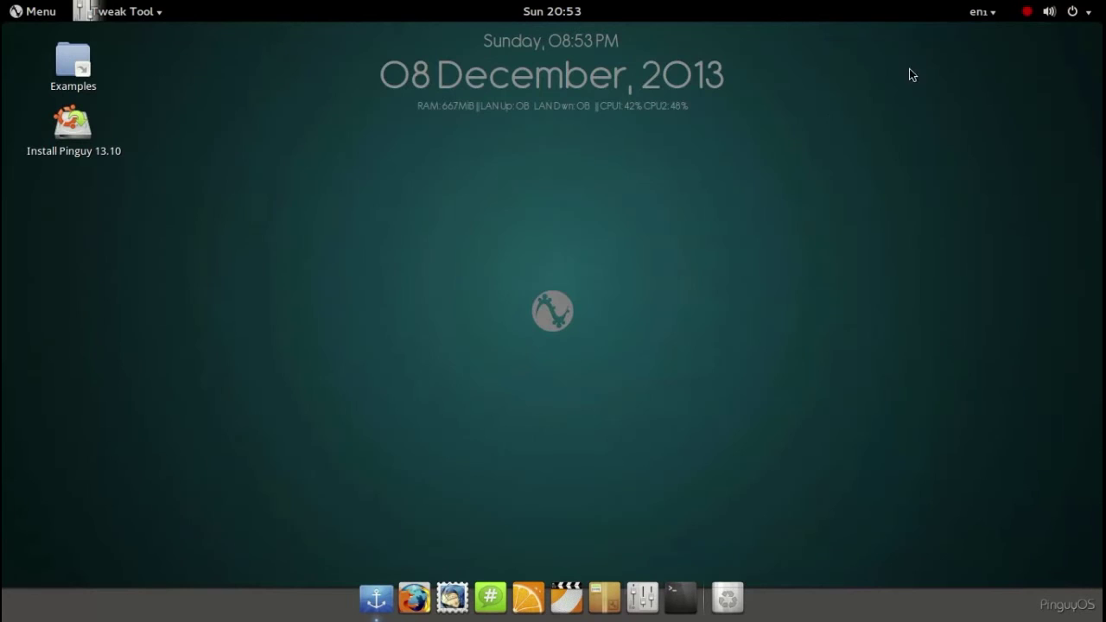
Step: Open the new applications menu and browse its Recent, Web and Places lists, ending on Recent
{"action": "left_click", "coordinate": [35, 18]}
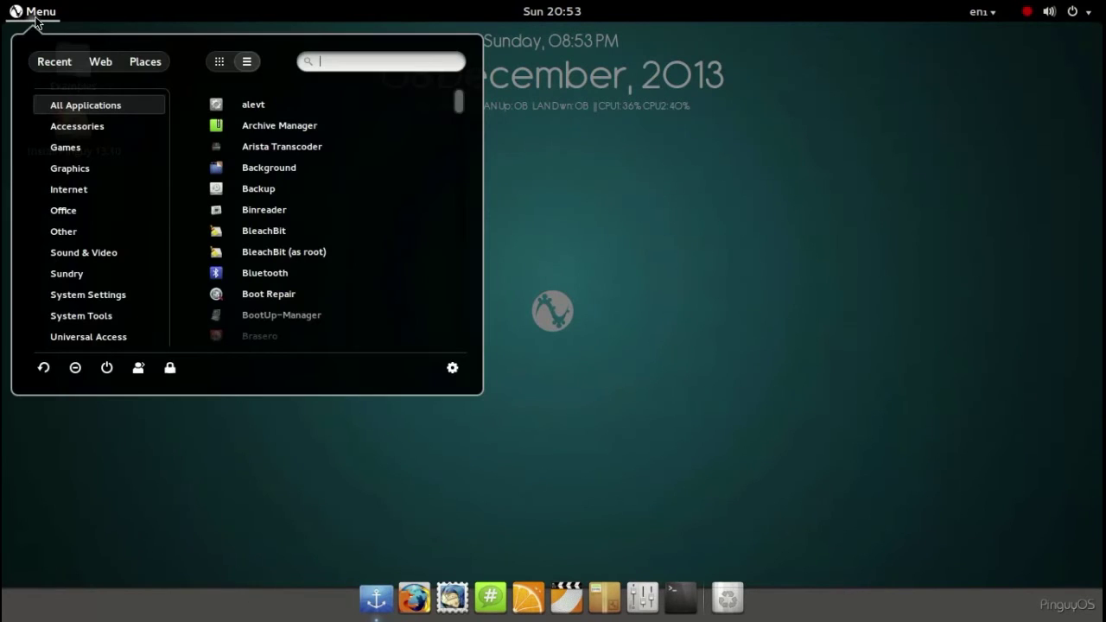
{"action": "left_click", "coordinate": [36, 19]}
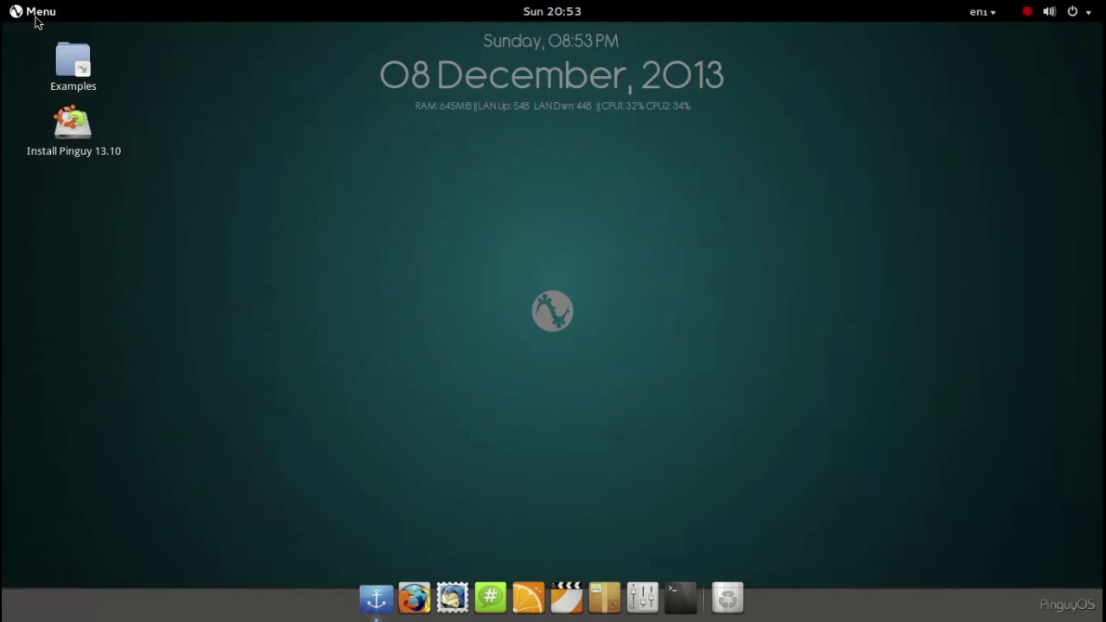
{"action": "left_click", "coordinate": [36, 19]}
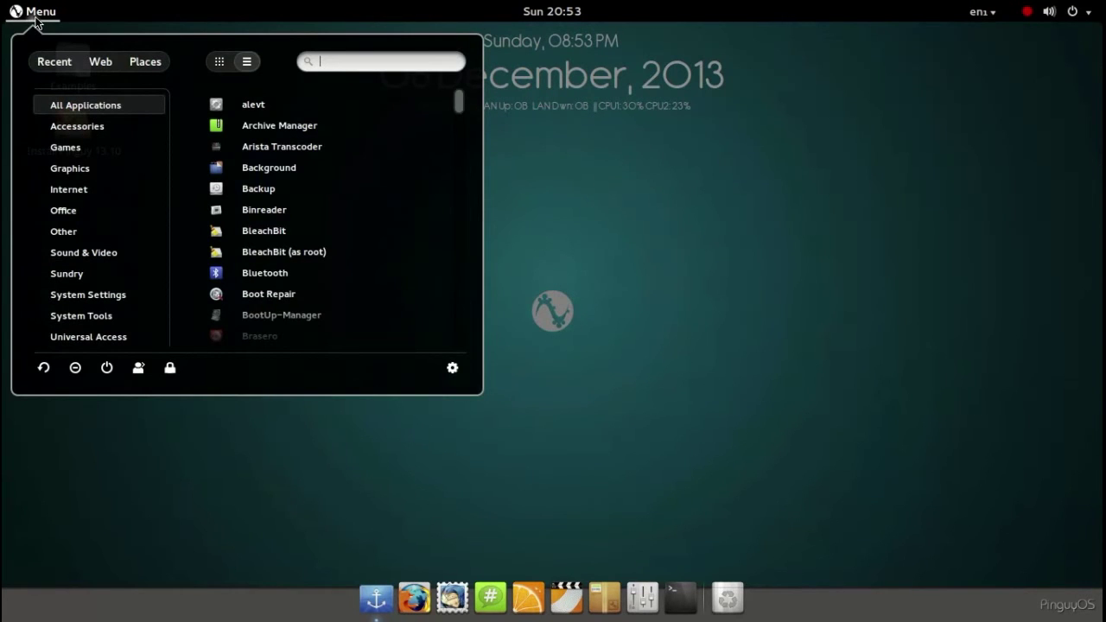
{"action": "left_click", "coordinate": [57, 66]}
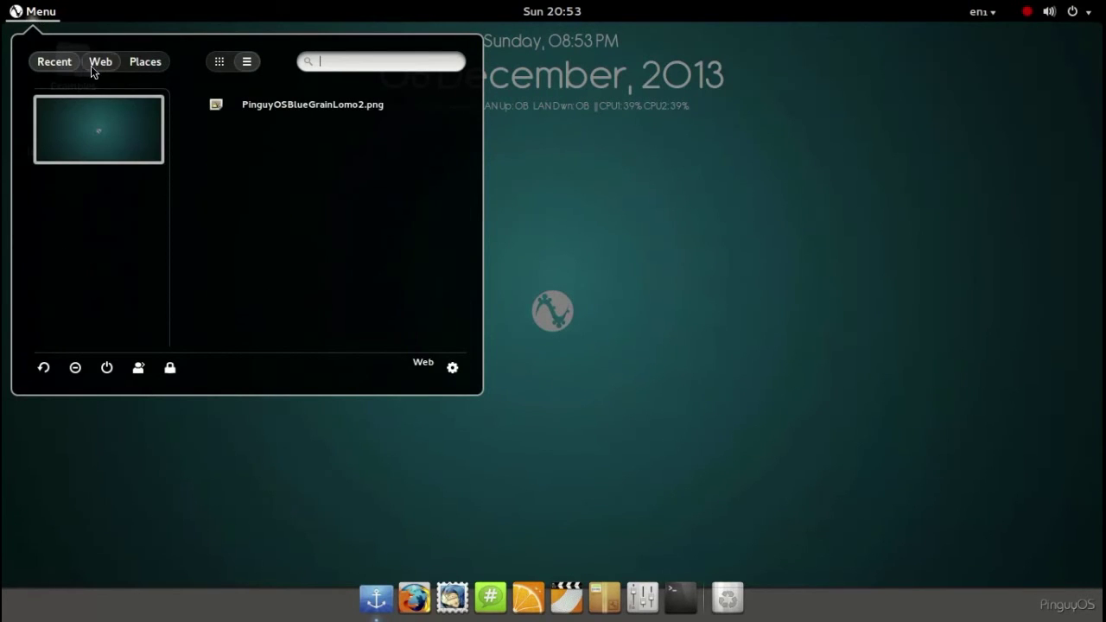
{"action": "left_click", "coordinate": [93, 67]}
{"action": "left_click", "coordinate": [141, 69]}
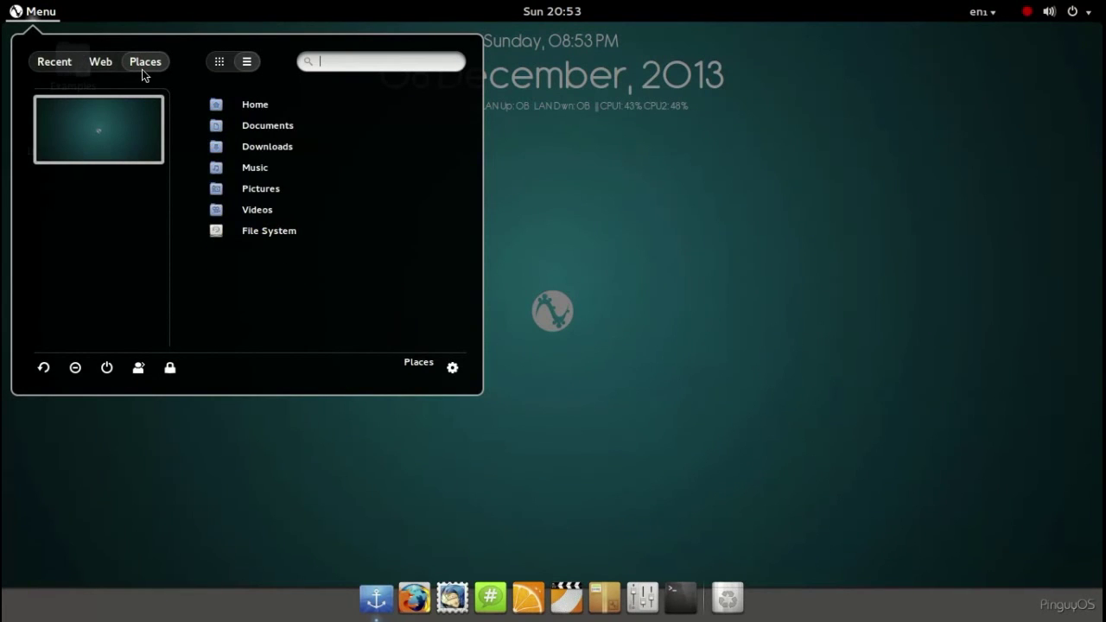
{"action": "left_click", "coordinate": [67, 71]}
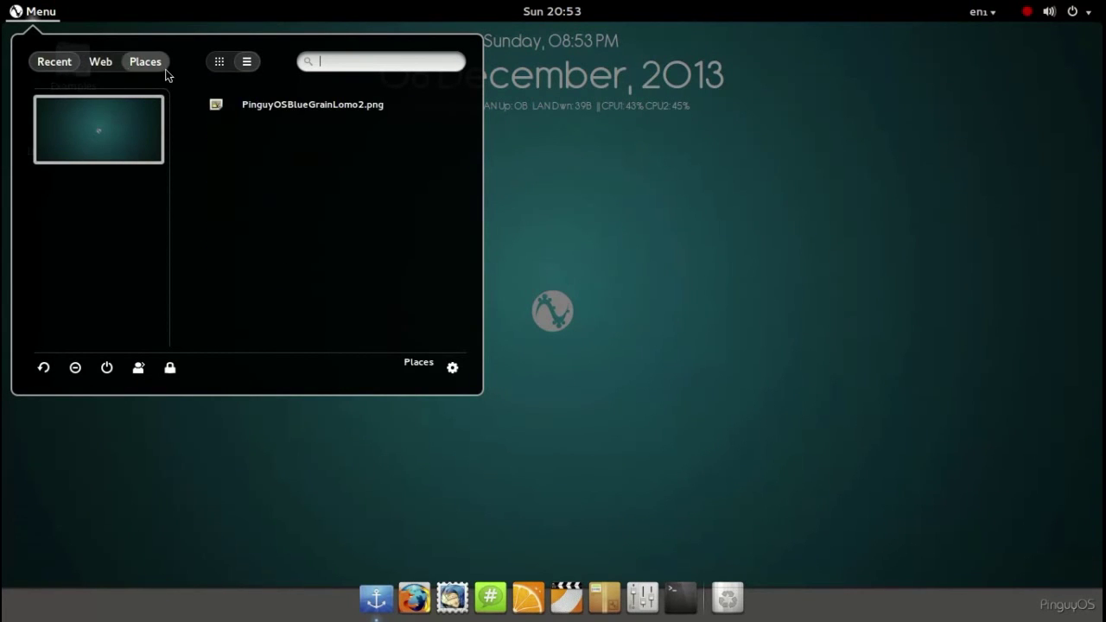
{"action": "left_click", "coordinate": [107, 65]}
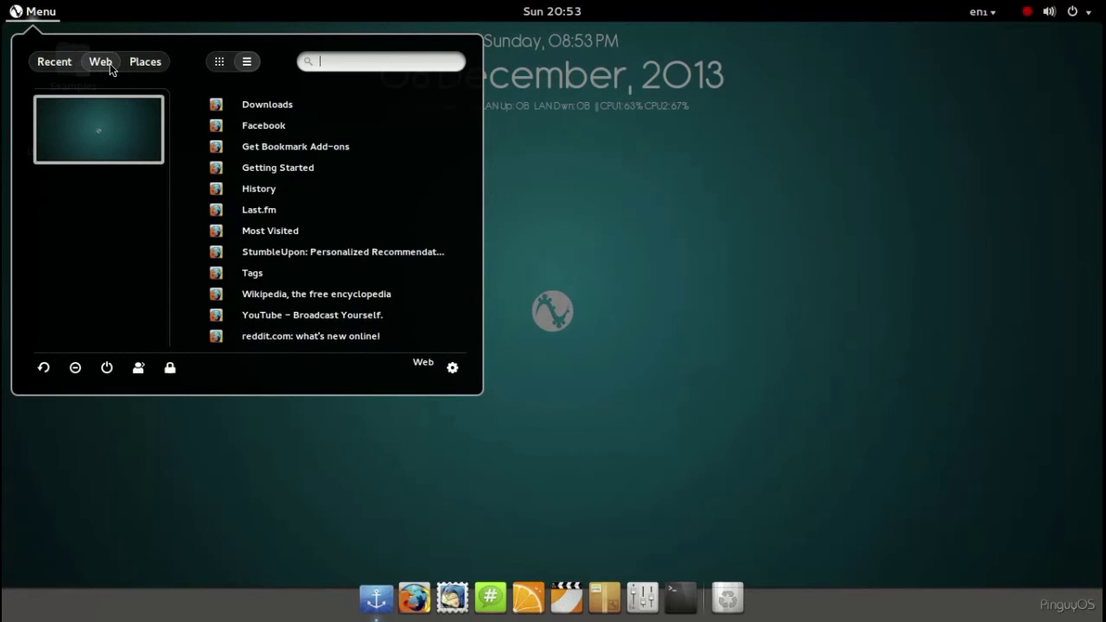
{"action": "left_click", "coordinate": [55, 65]}
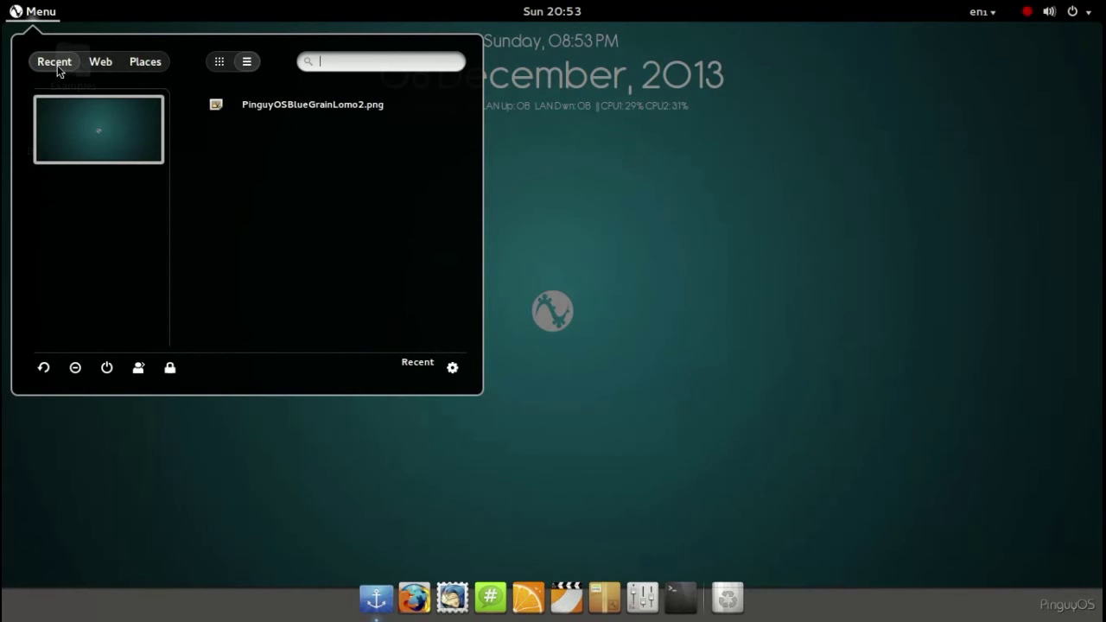
Step: Show the menu's recent files in icon view and back in list view, and choose the menu's restart option
{"action": "left_click", "coordinate": [227, 71]}
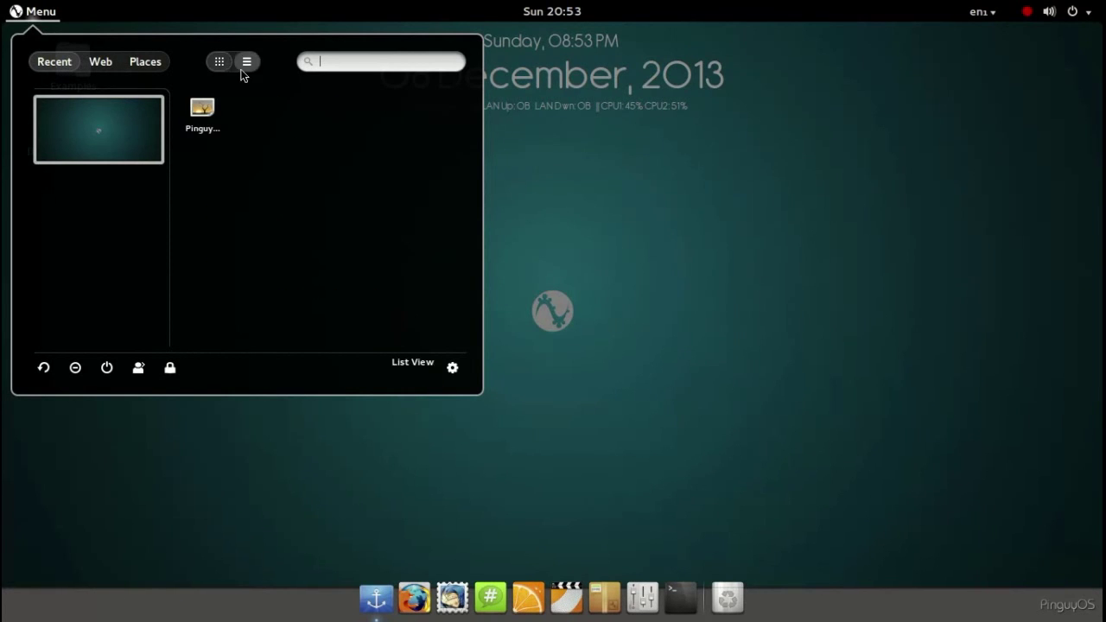
{"action": "left_click", "coordinate": [249, 69]}
{"action": "left_click", "coordinate": [45, 369]}
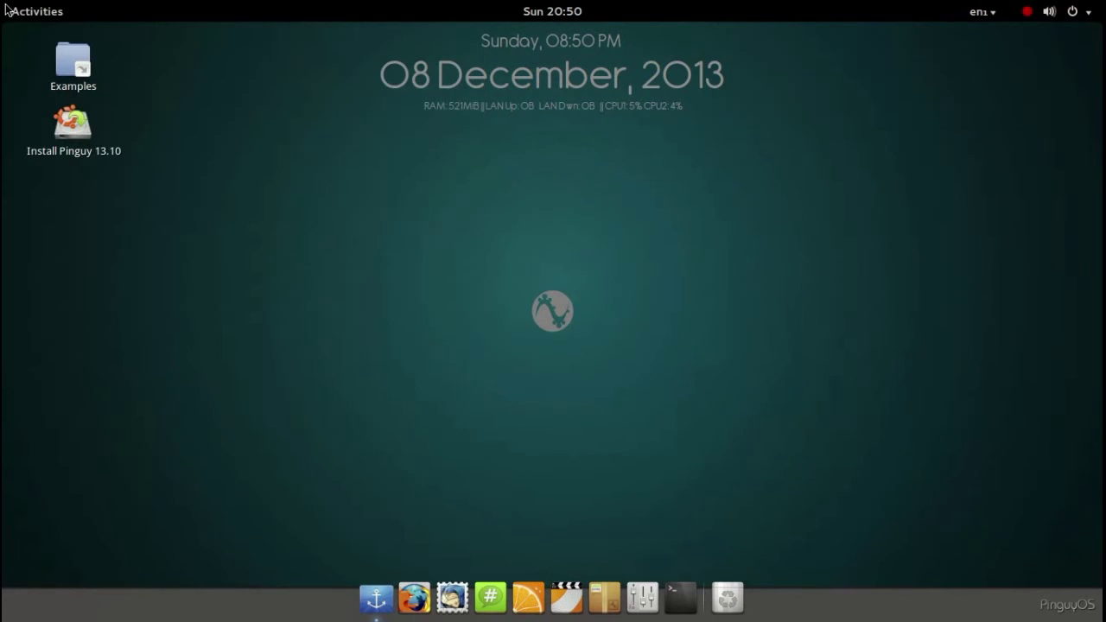